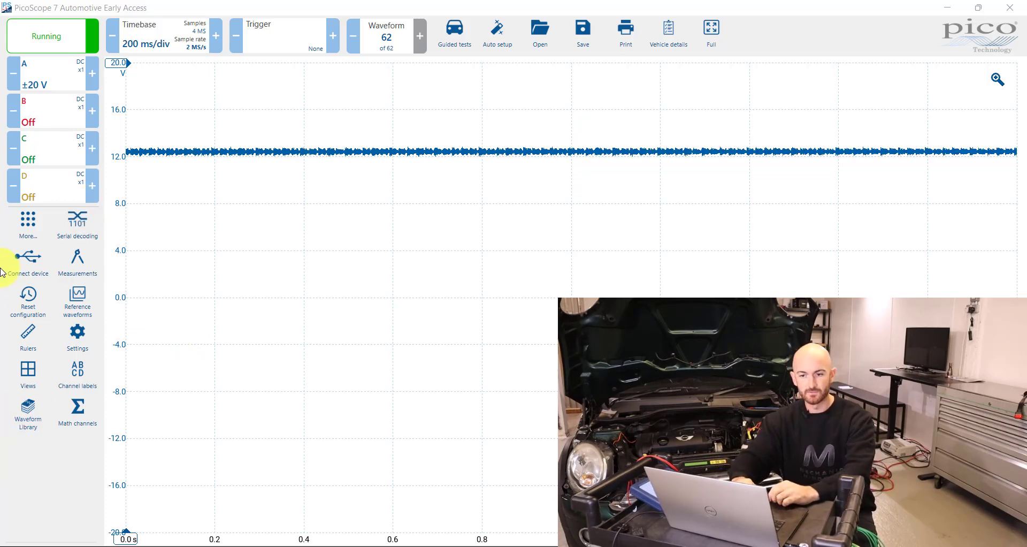
Step: Open PicoScope's Settings preferences from the More tools list
click(29, 222)
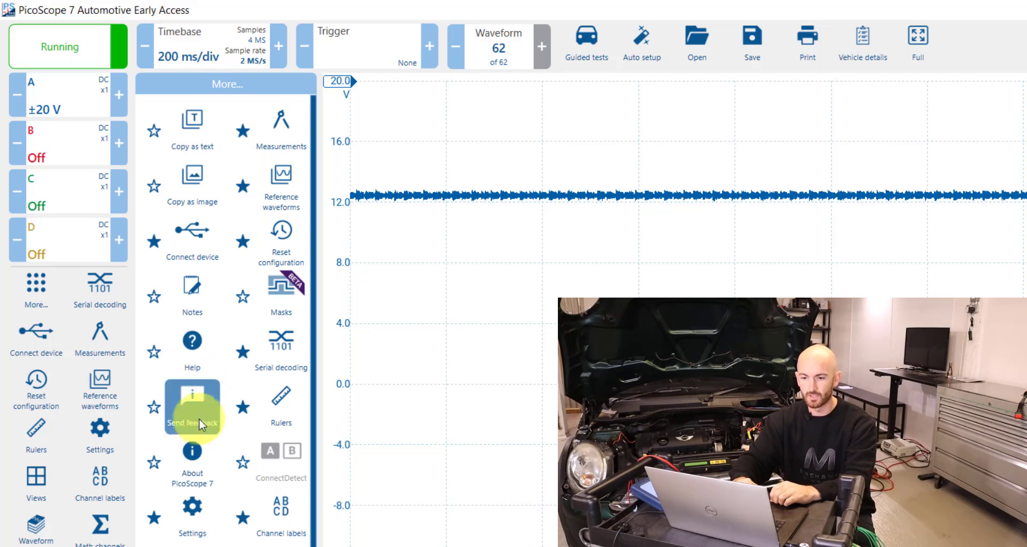
click(191, 516)
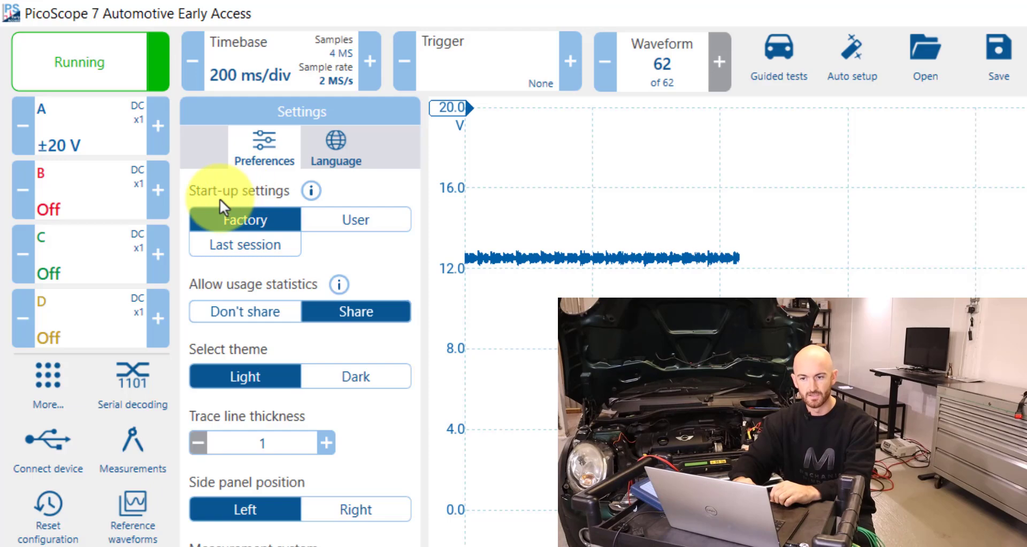
Step: Set start-up to Last session and place rulers at 38.66 ms and 12.48 V
click(236, 251)
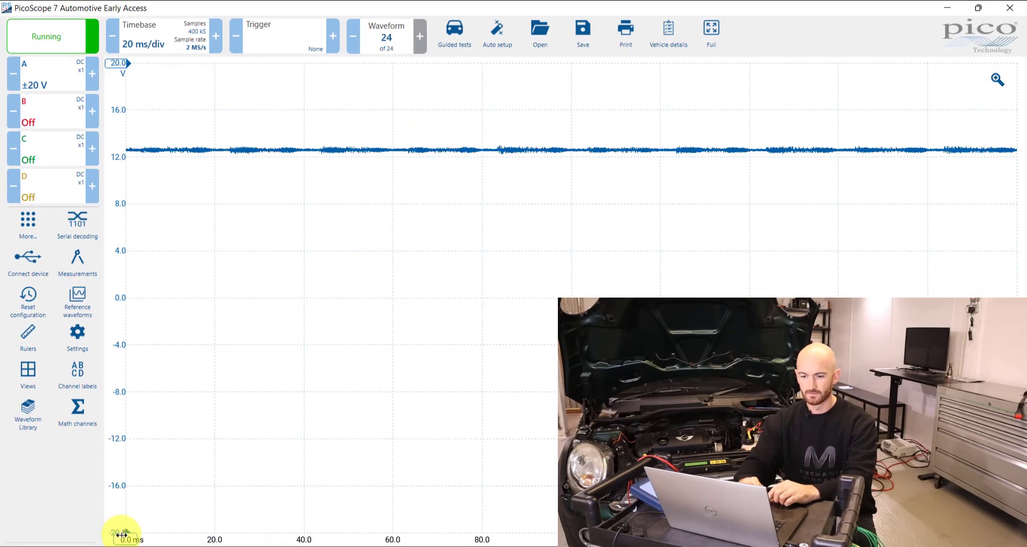
drag(122, 534, 294, 502)
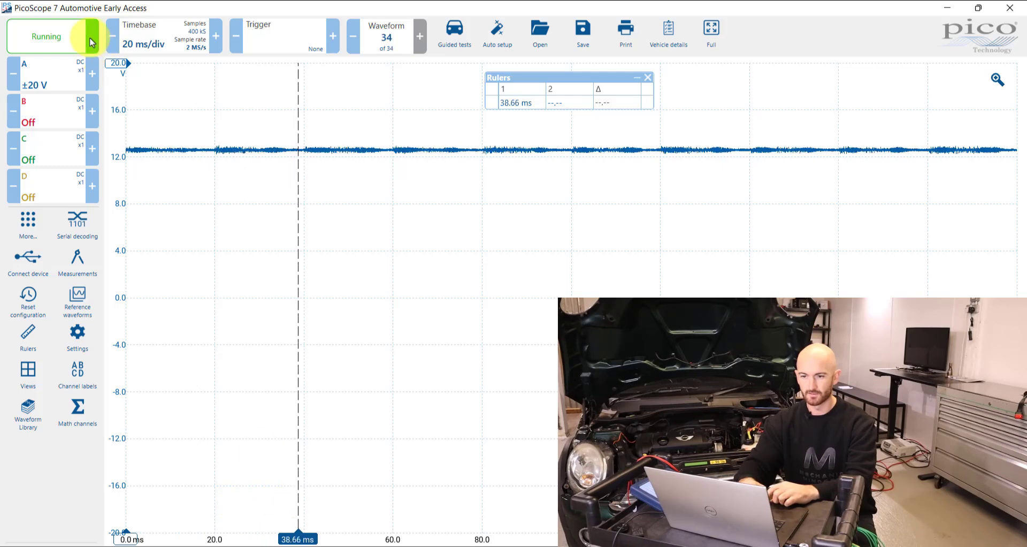
drag(119, 63, 114, 151)
Step: Enable channel B at ±200 mV, stop the capture and close PicoScope to test restore
click(91, 111)
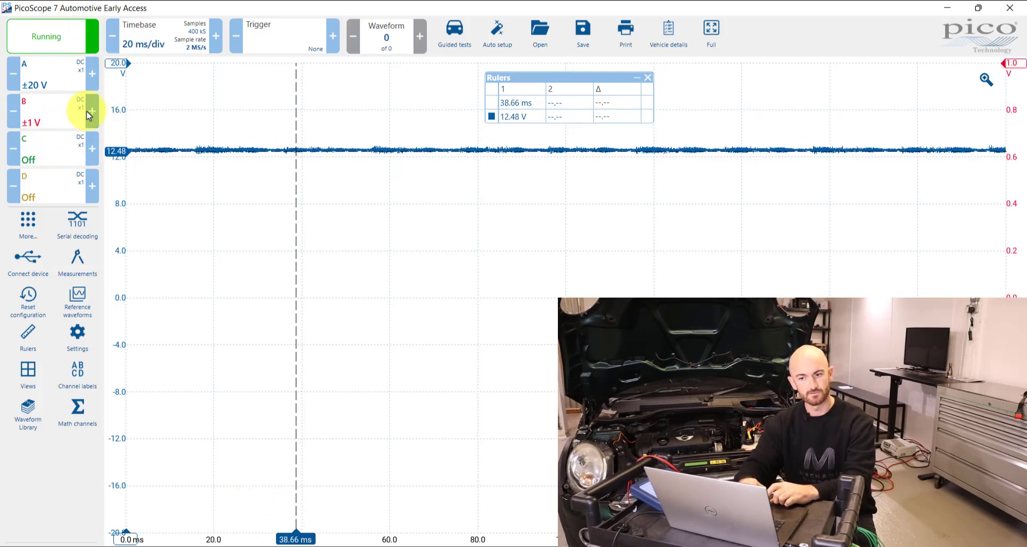
click(91, 111)
click(91, 111)
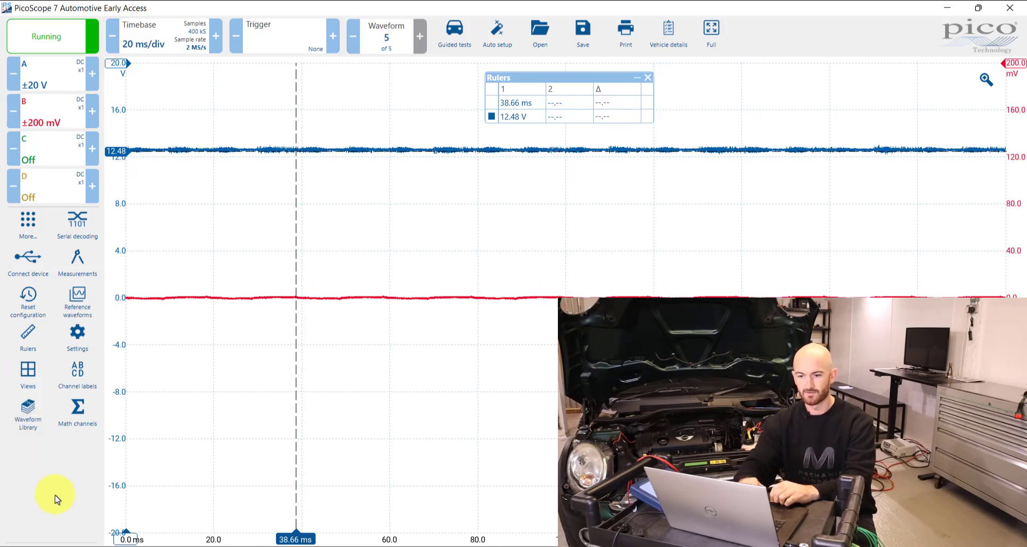
click(68, 45)
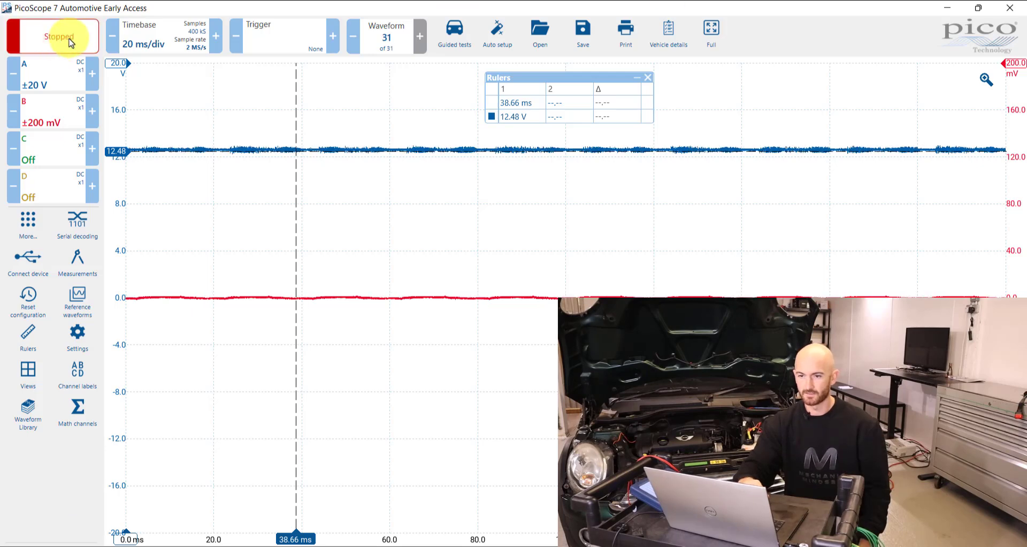
click(1002, 8)
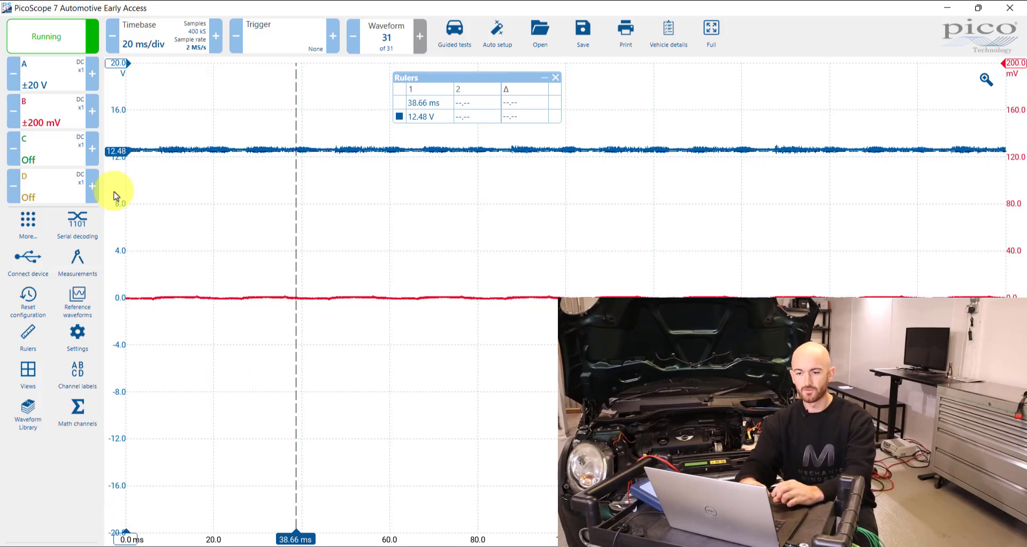
Step: Switch the start-up settings to User defaults and bring up channel A's options
click(78, 334)
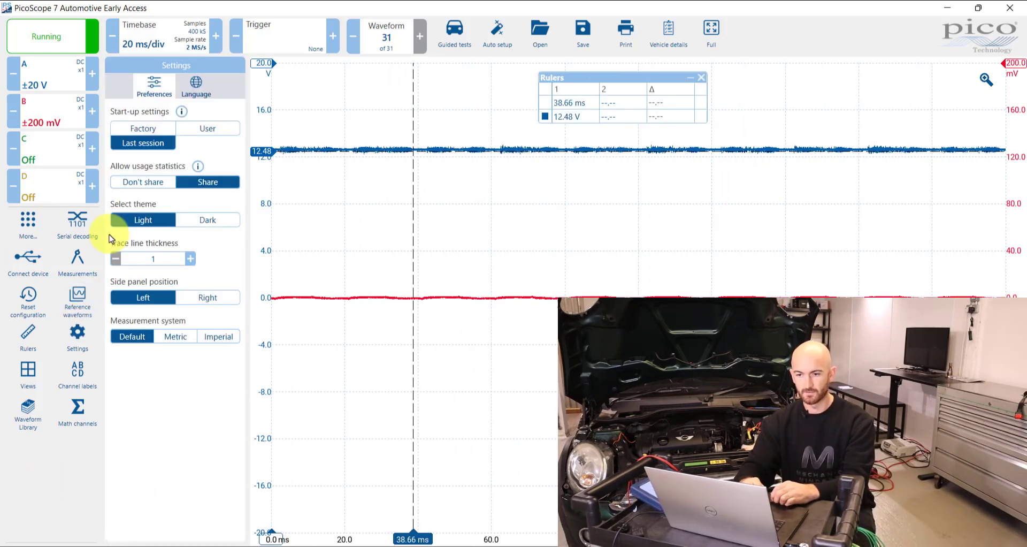
click(193, 129)
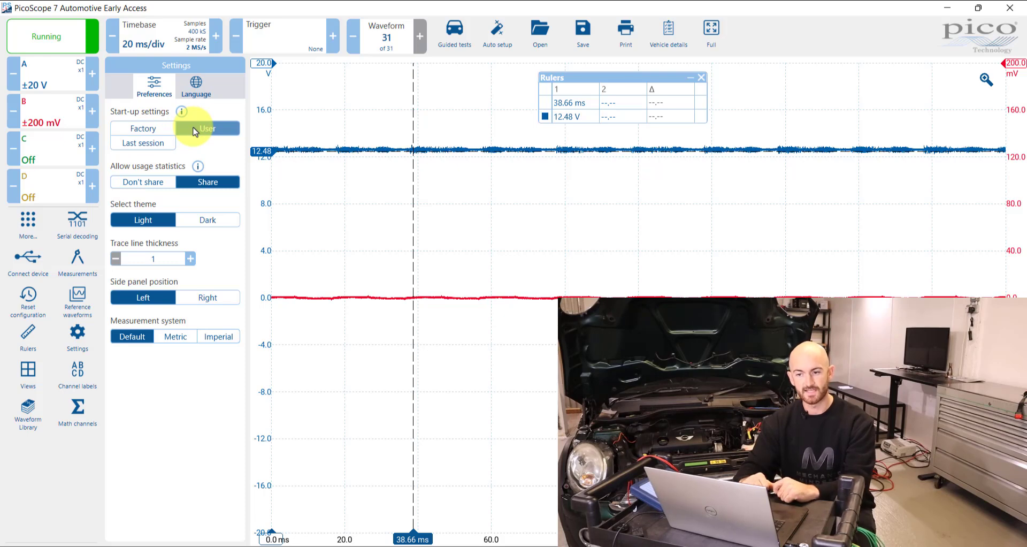
click(64, 74)
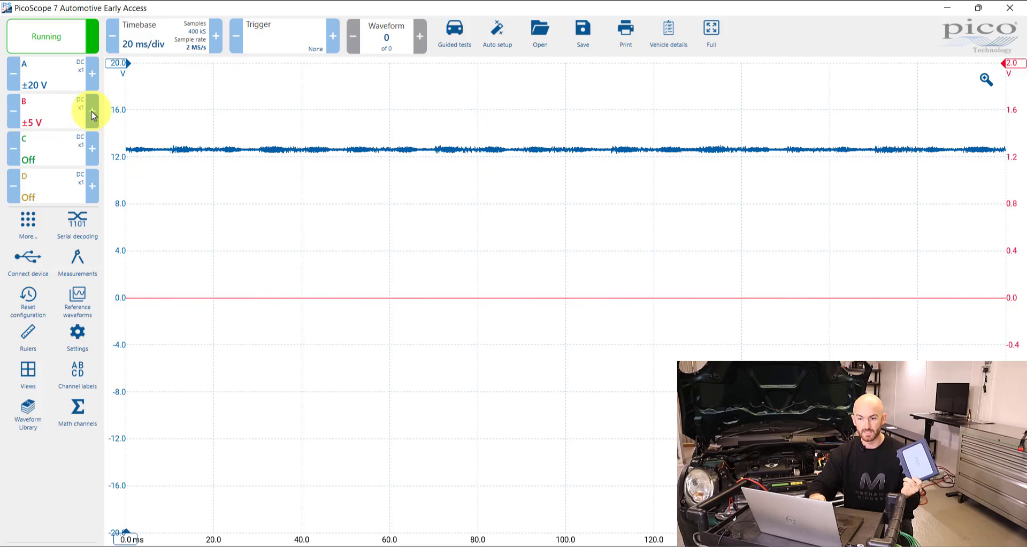
Step: Give channel C the 600 A current clamp with a ±600 A range
click(53, 159)
click(158, 84)
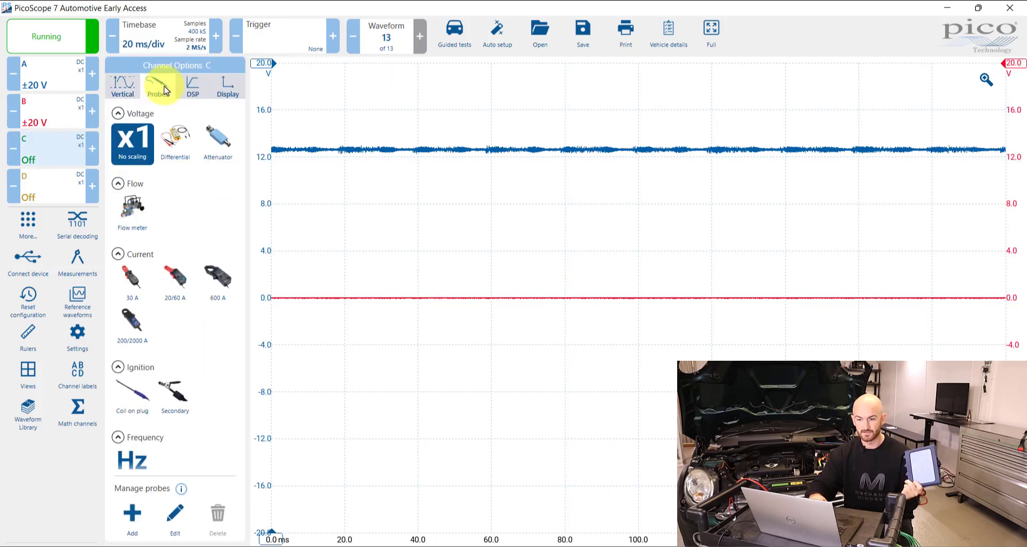
click(214, 291)
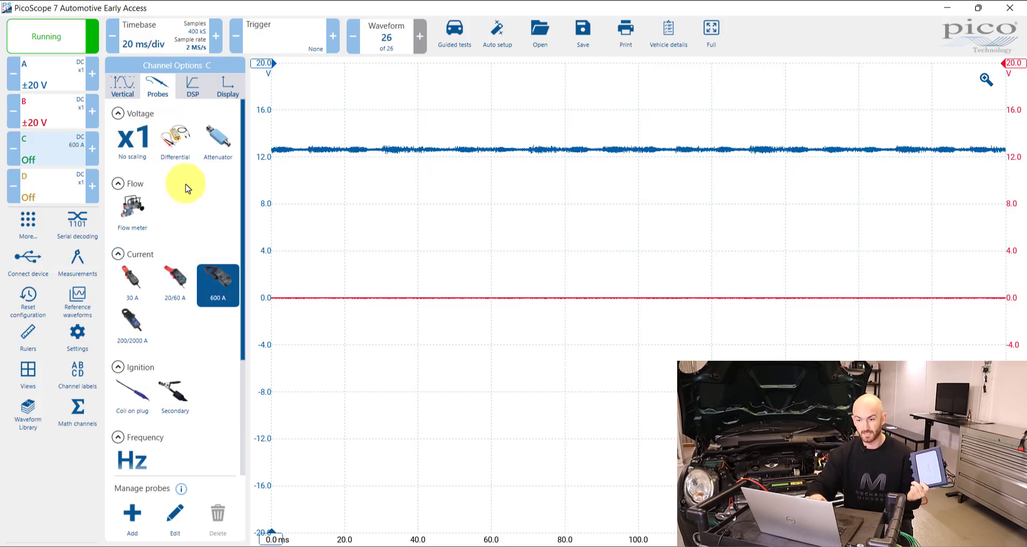
click(47, 155)
click(50, 159)
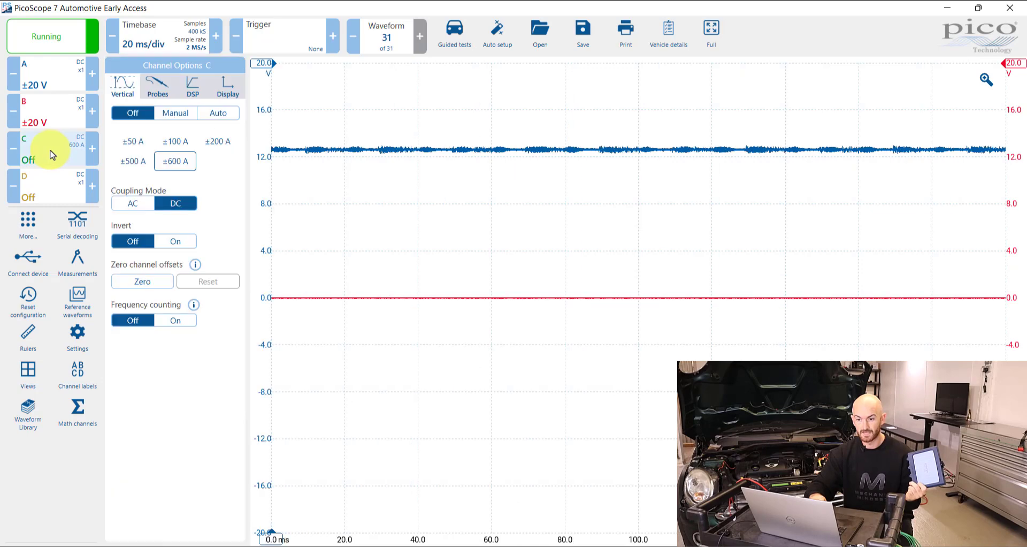
click(176, 163)
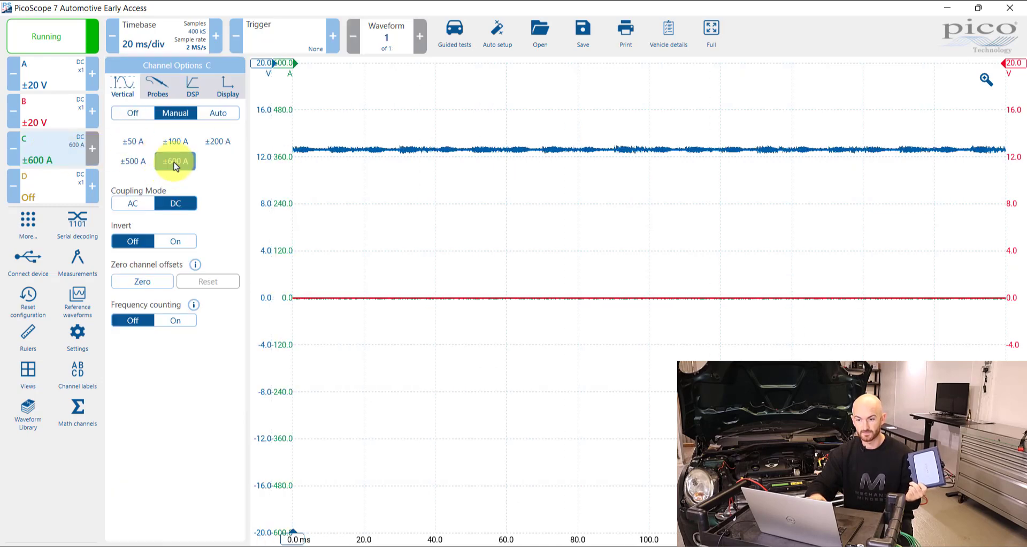
Step: Assign the coil-on-plug ignition probe to channel D
click(61, 185)
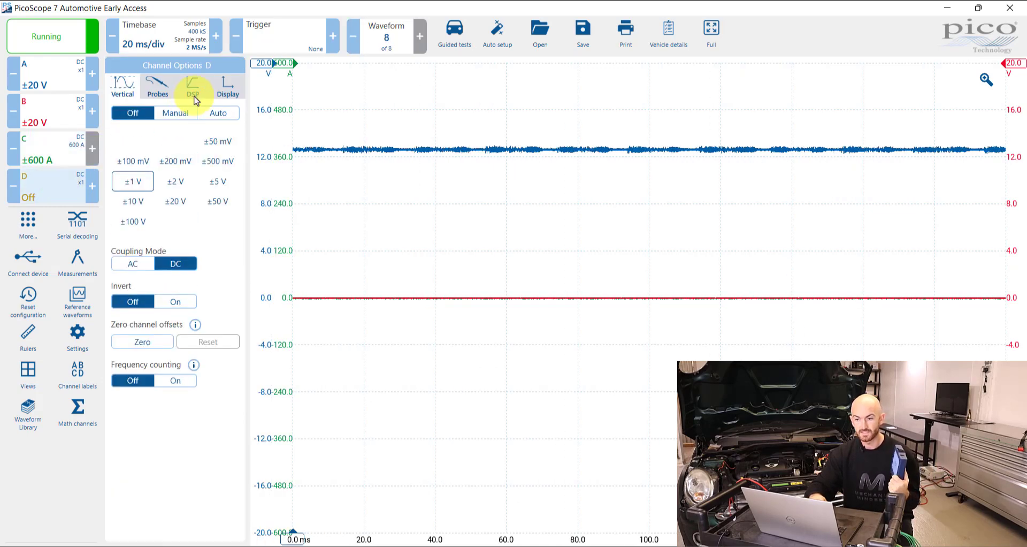
click(157, 86)
click(148, 347)
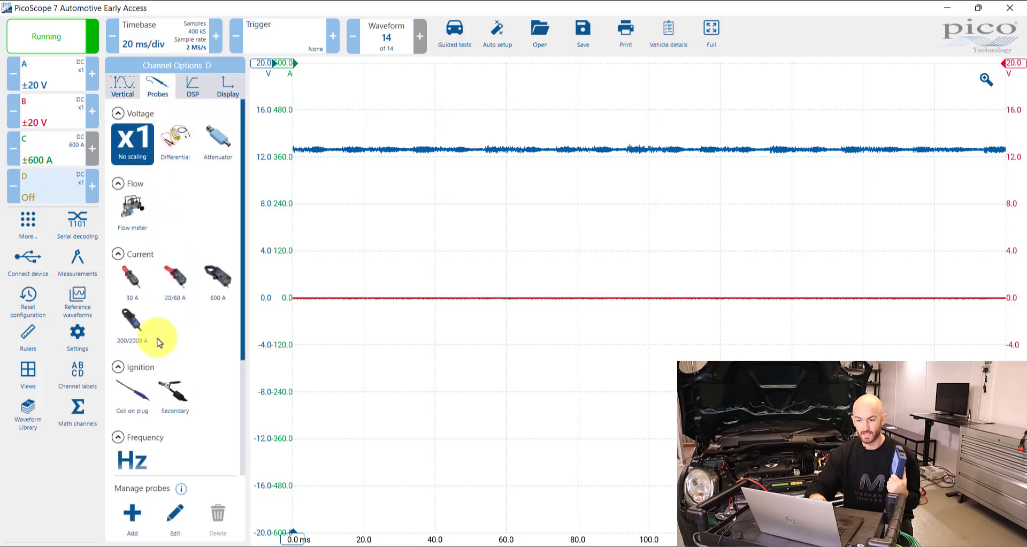
click(133, 394)
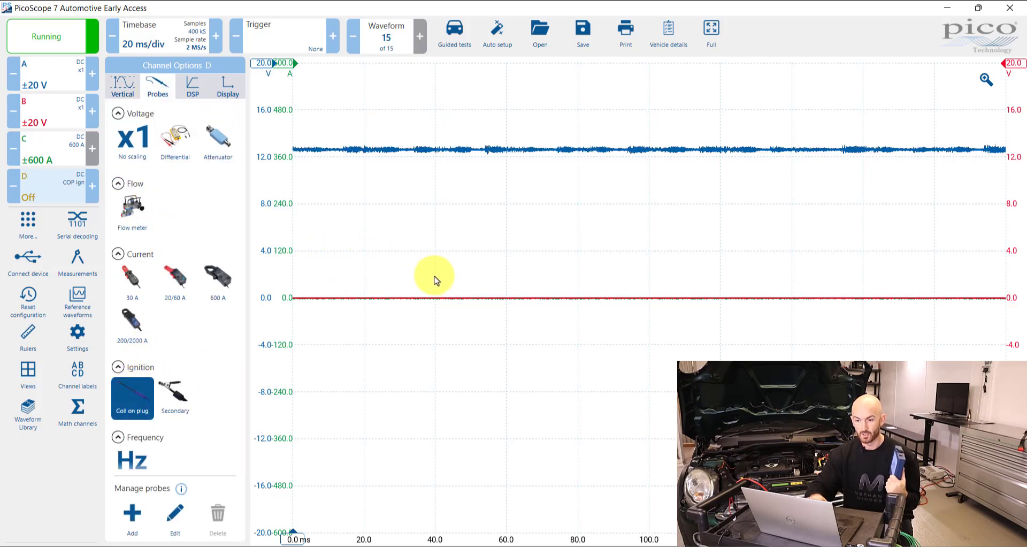
click(454, 243)
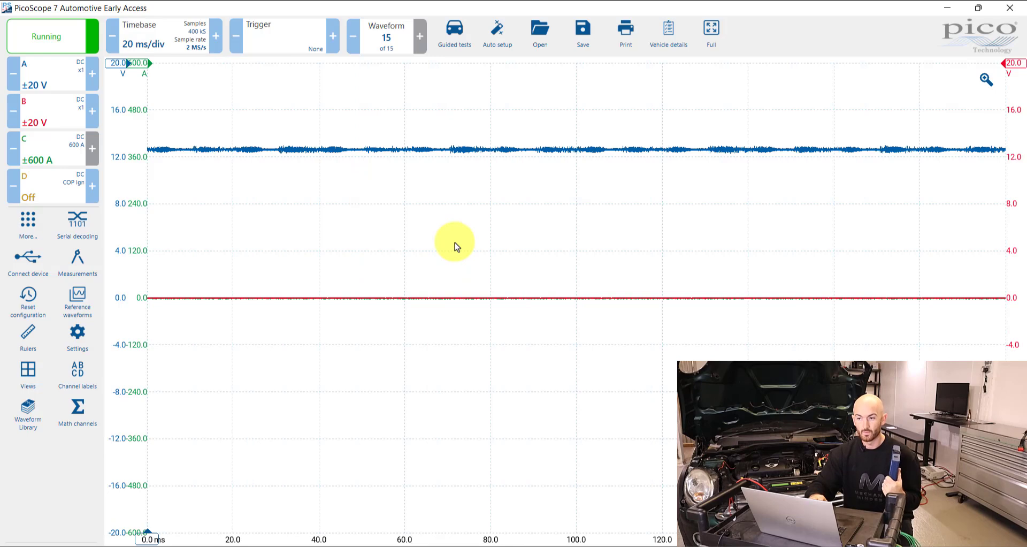
Step: Stop the capture and save the setup with the User default PS settings file type
key(space)
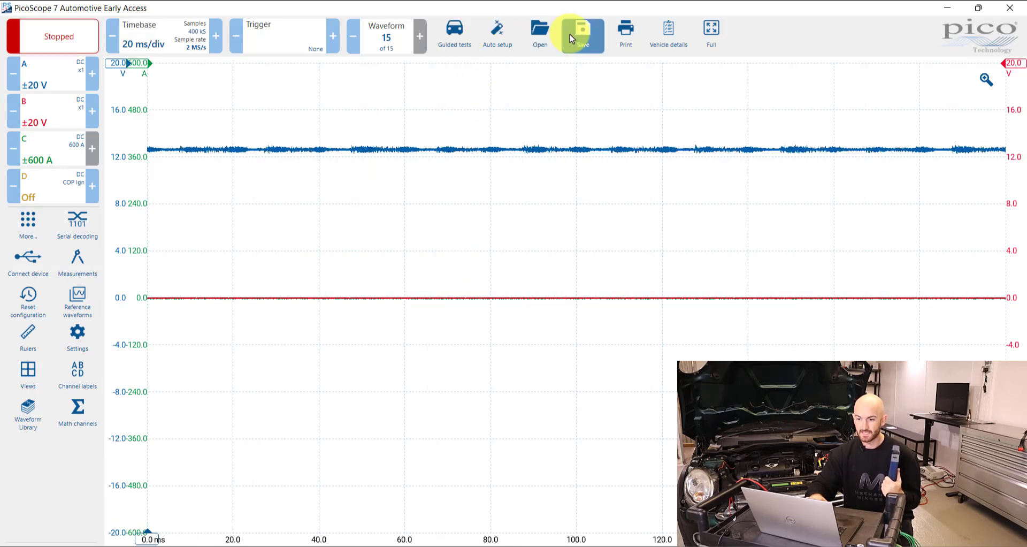
click(572, 39)
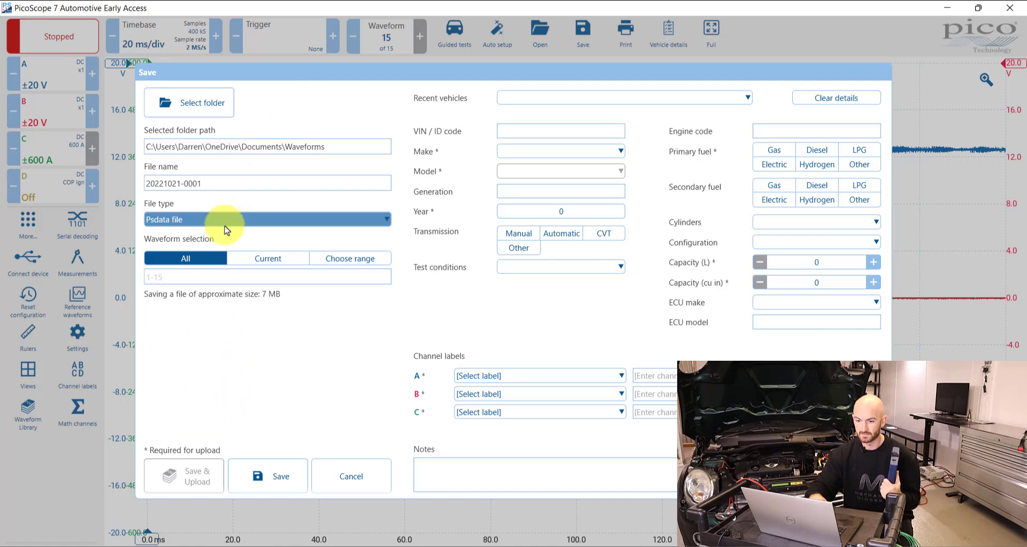
click(226, 230)
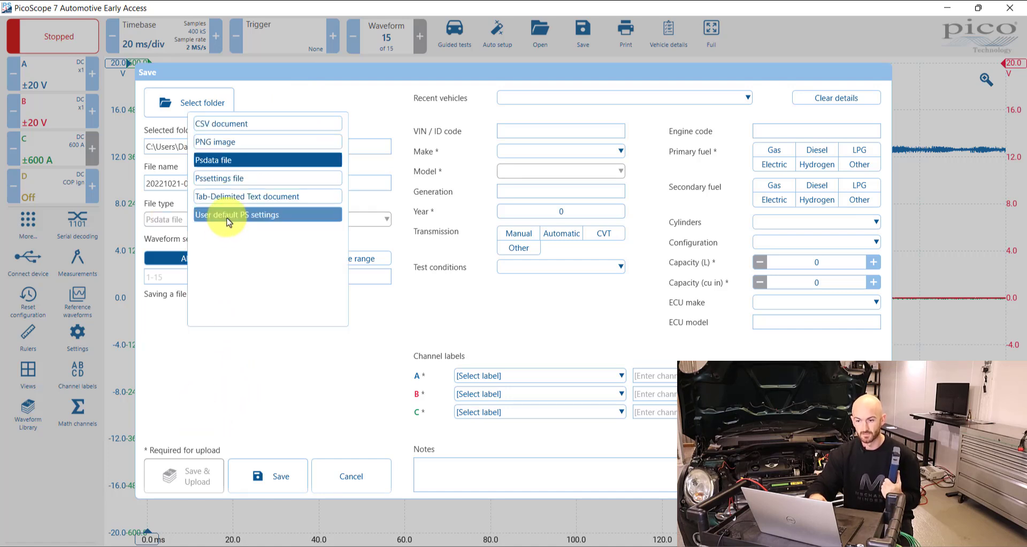
click(227, 215)
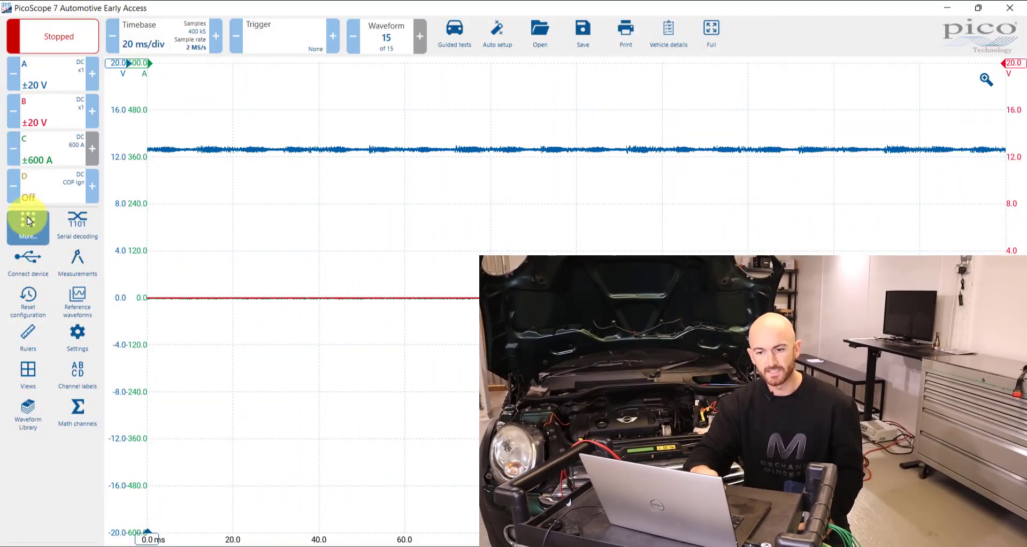
Step: Choose User under Start-up settings in the preferences
click(78, 337)
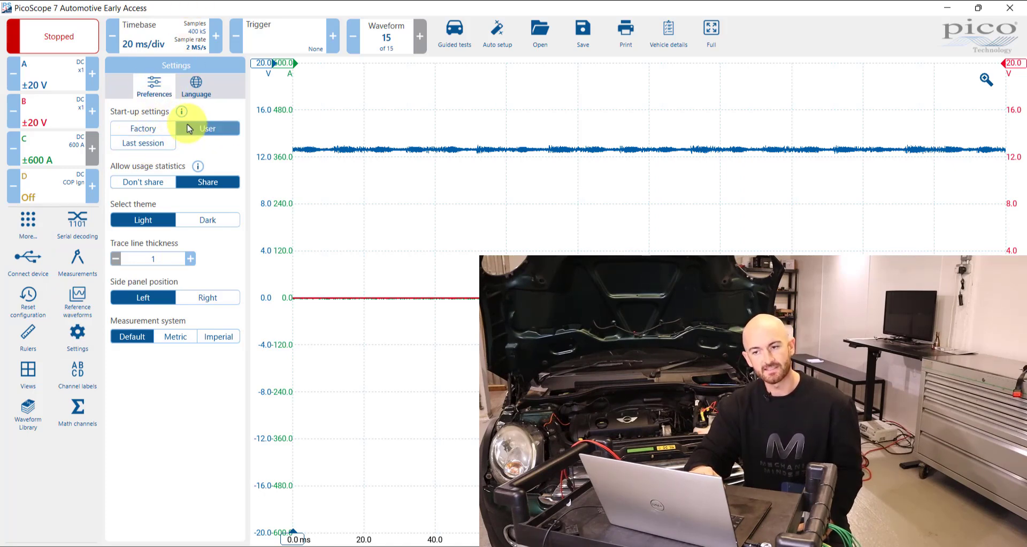
click(185, 131)
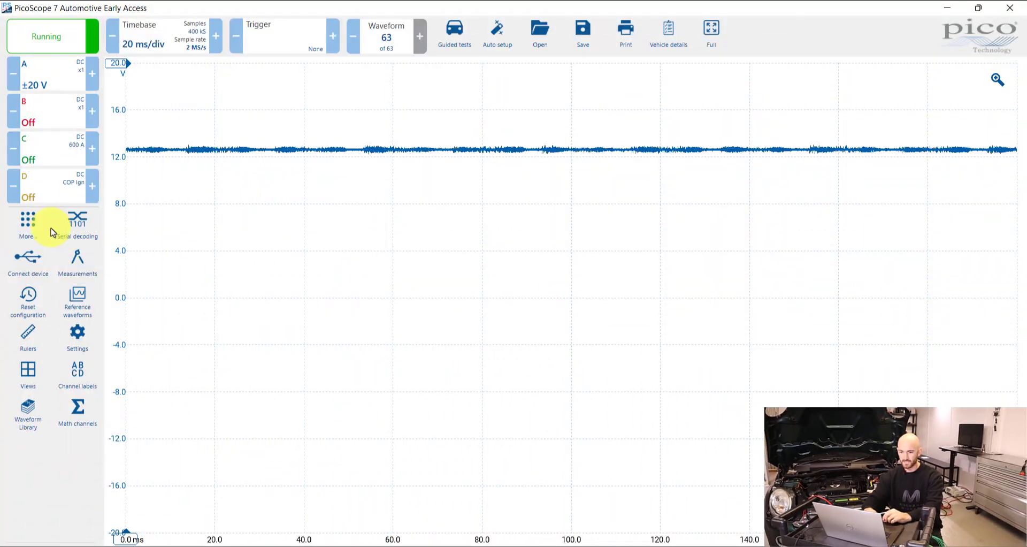
Step: Star Masks in the extra tools list to make it a favourite
click(23, 229)
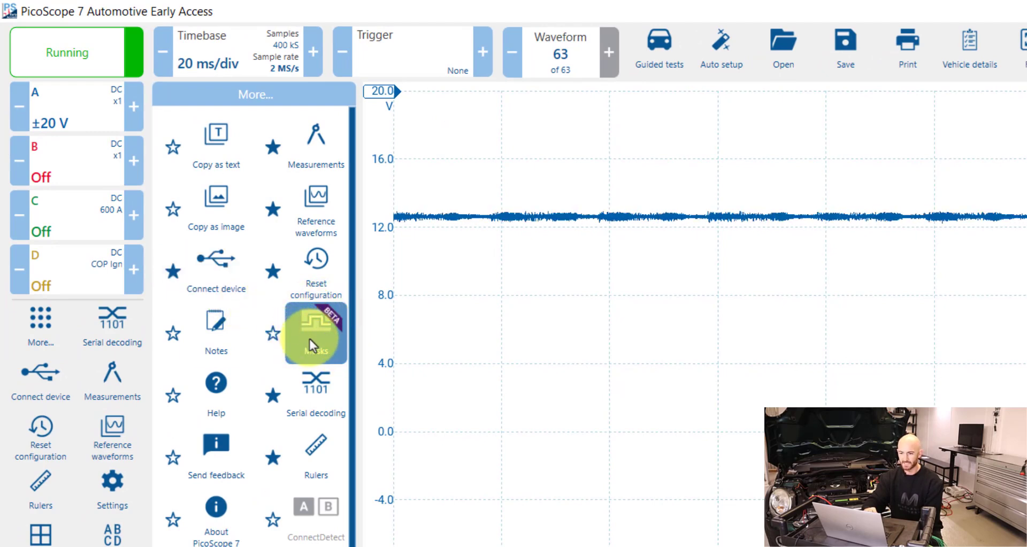
click(272, 332)
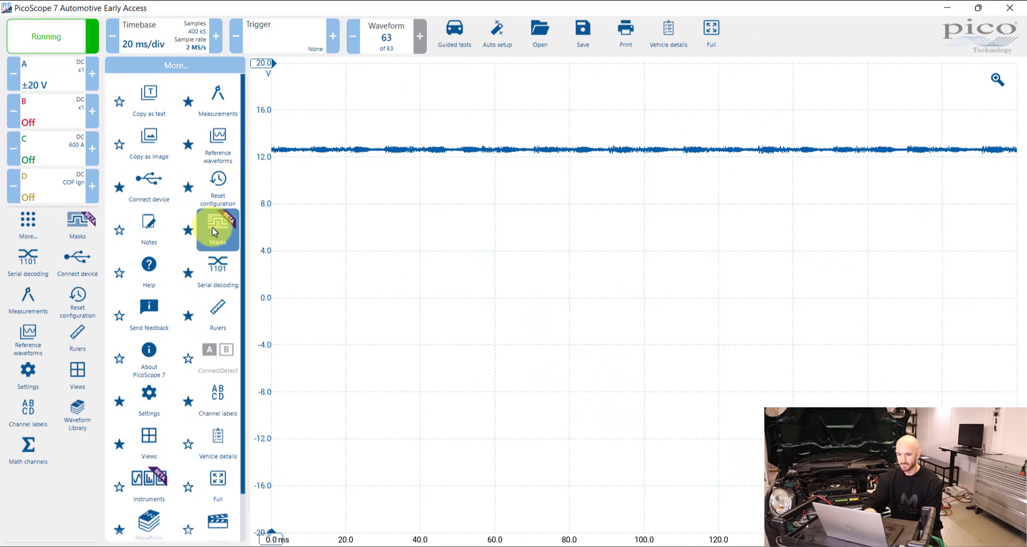
Step: Start setting up a new mask from the Masks tile
click(214, 231)
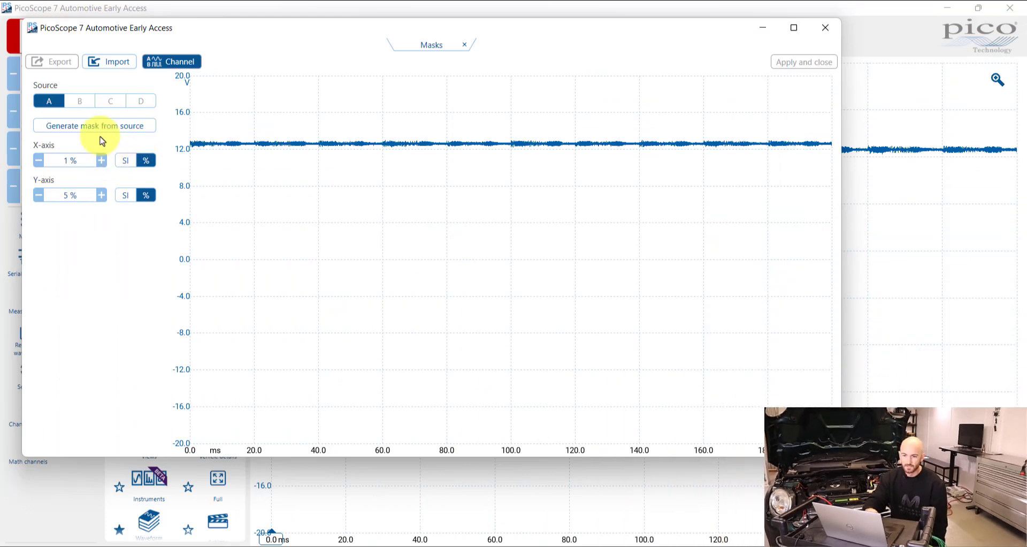
Step: Generate a mask from channel A's trace, settling the vertical tolerance at 2 V
click(99, 130)
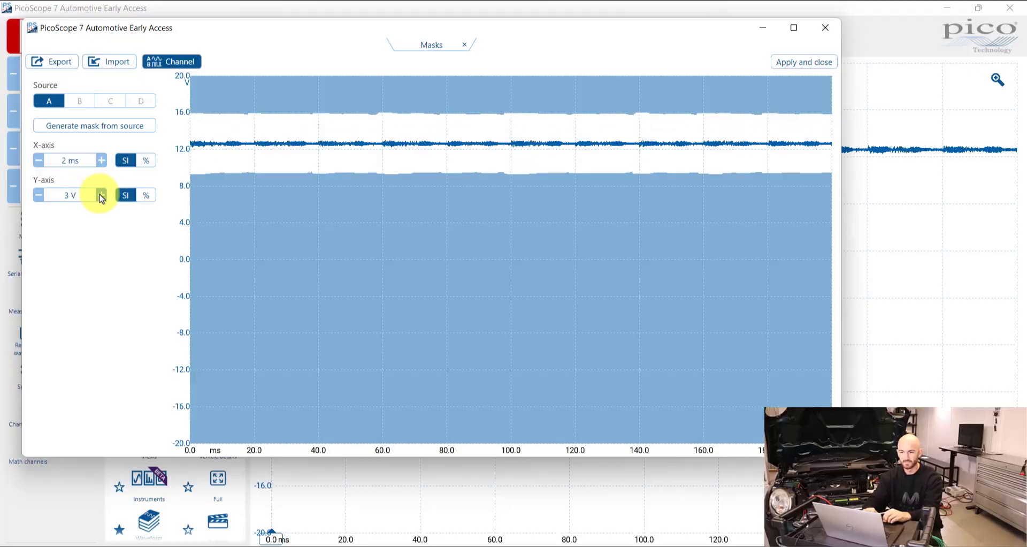
click(101, 196)
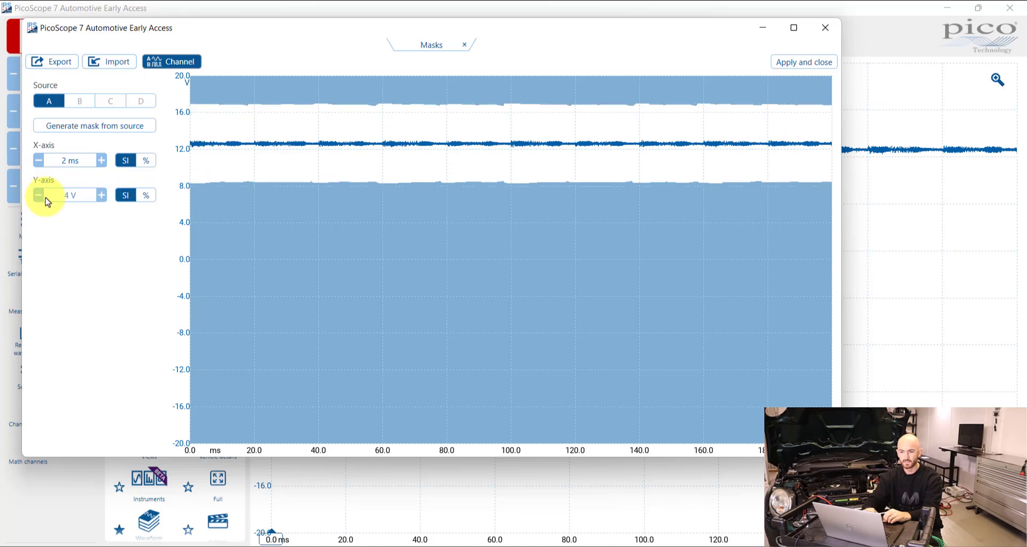
click(47, 201)
click(38, 194)
click(38, 195)
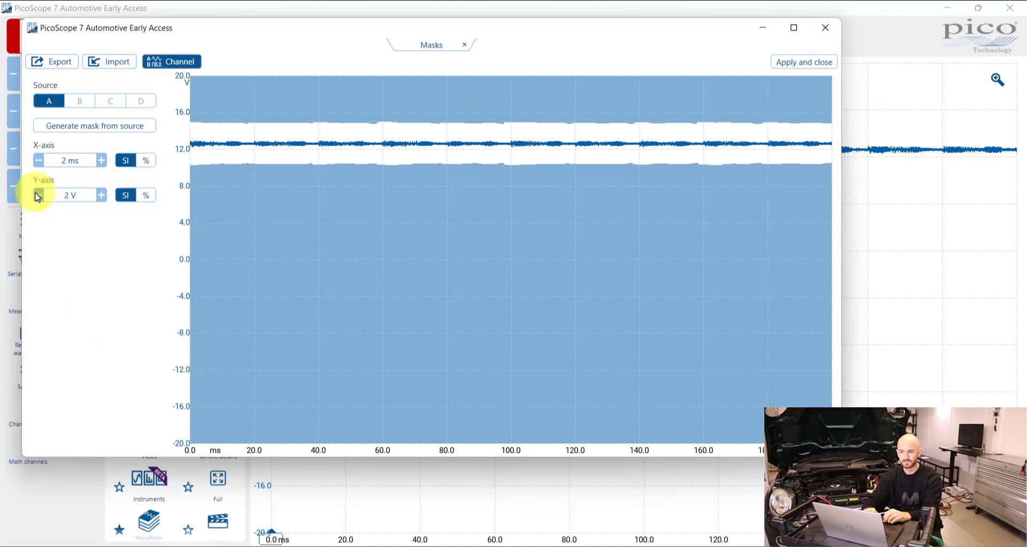
click(38, 195)
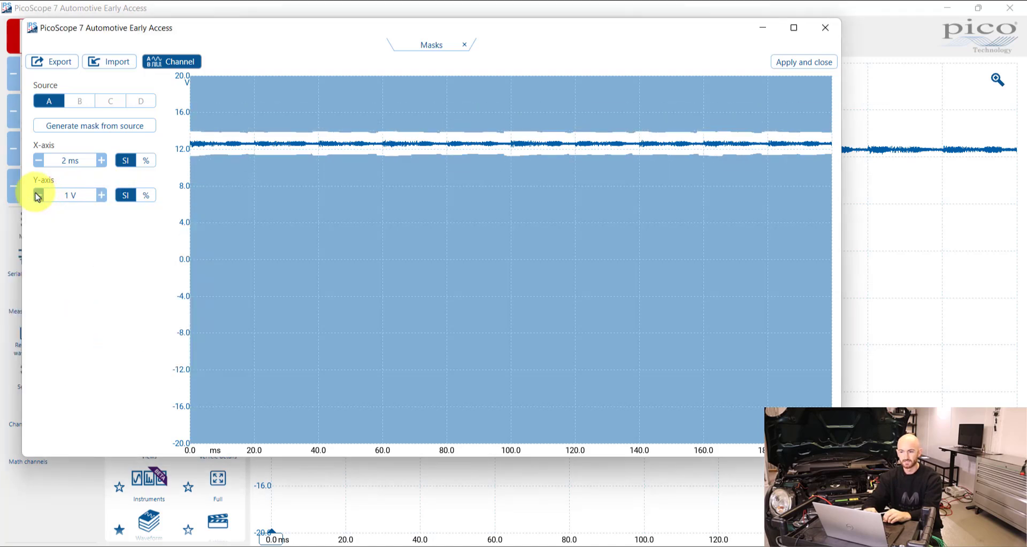
click(101, 194)
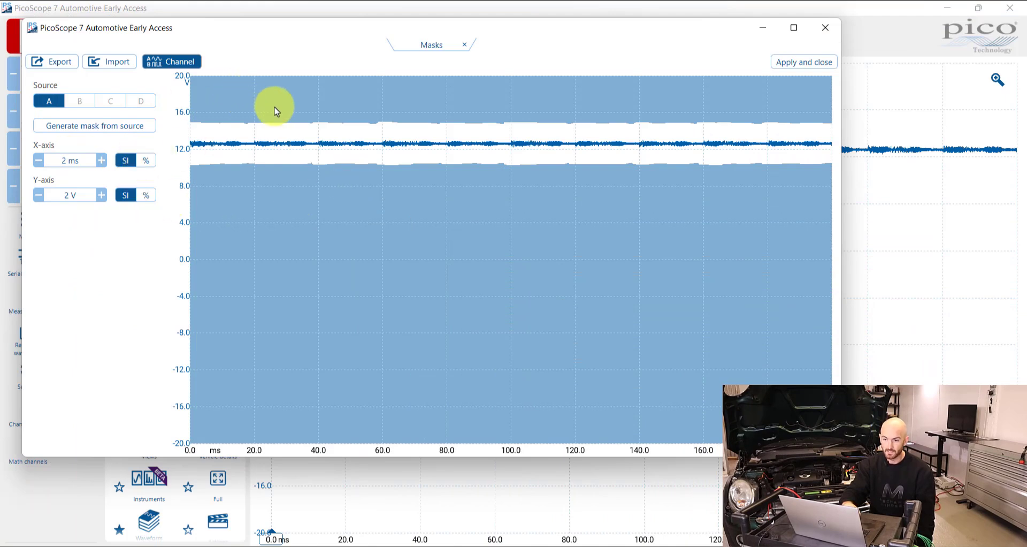
Step: Apply the mask, accept the experimental masks prompt, and close the mask panel
click(795, 64)
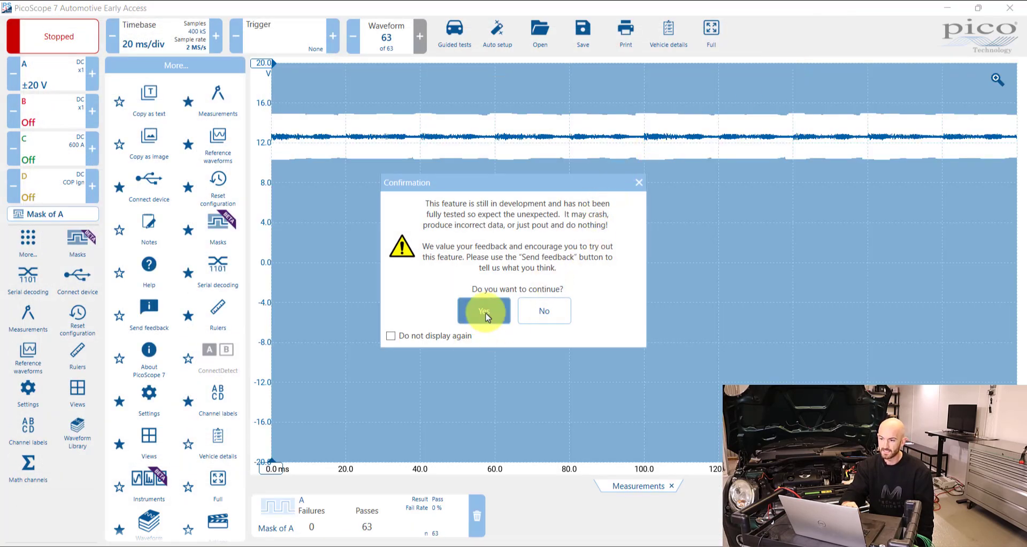
click(484, 313)
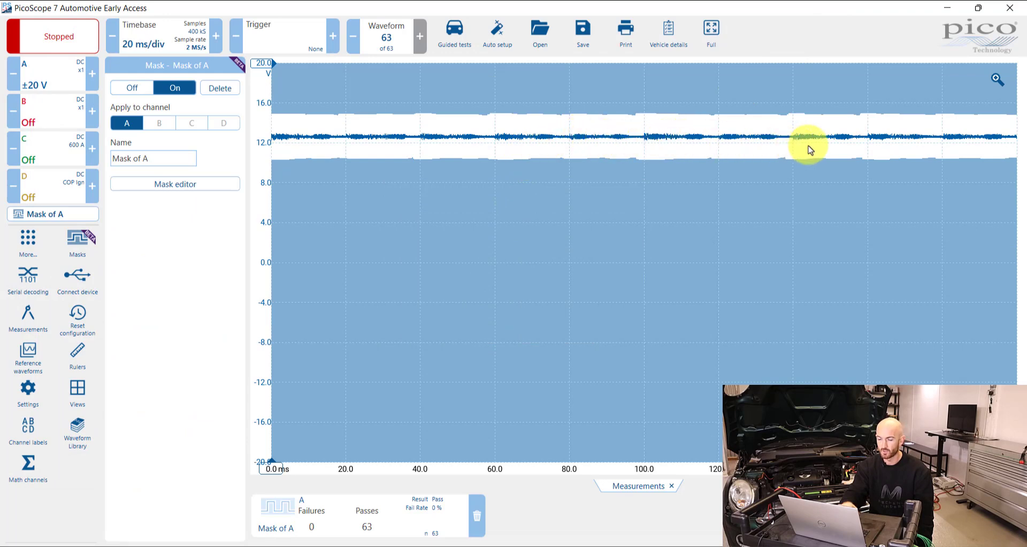
click(358, 196)
Step: Resume capturing so the Mask of A test tallies passes and failures
click(46, 33)
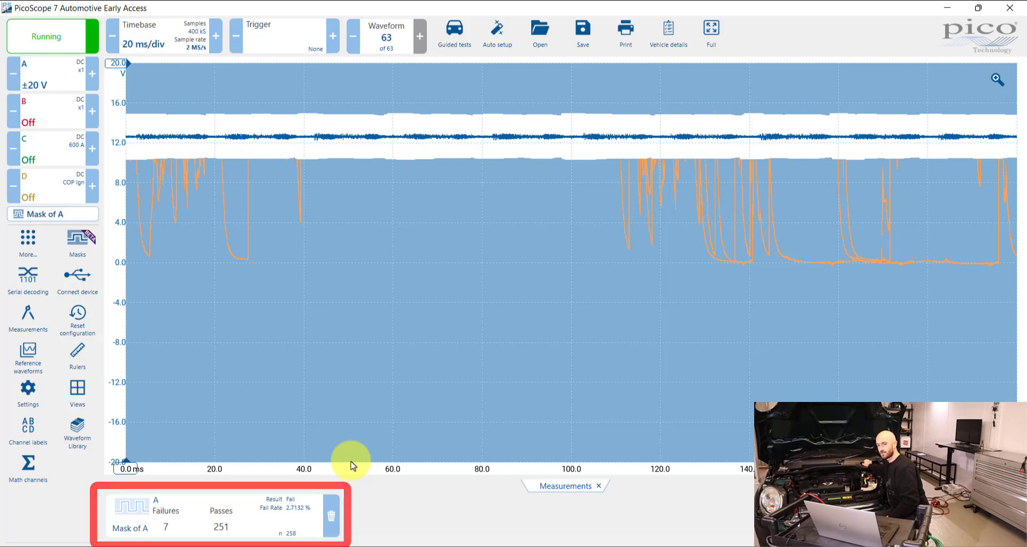
Step: Star Actions as a favourite, create a new On buffer full action, and list its trigger events
click(27, 397)
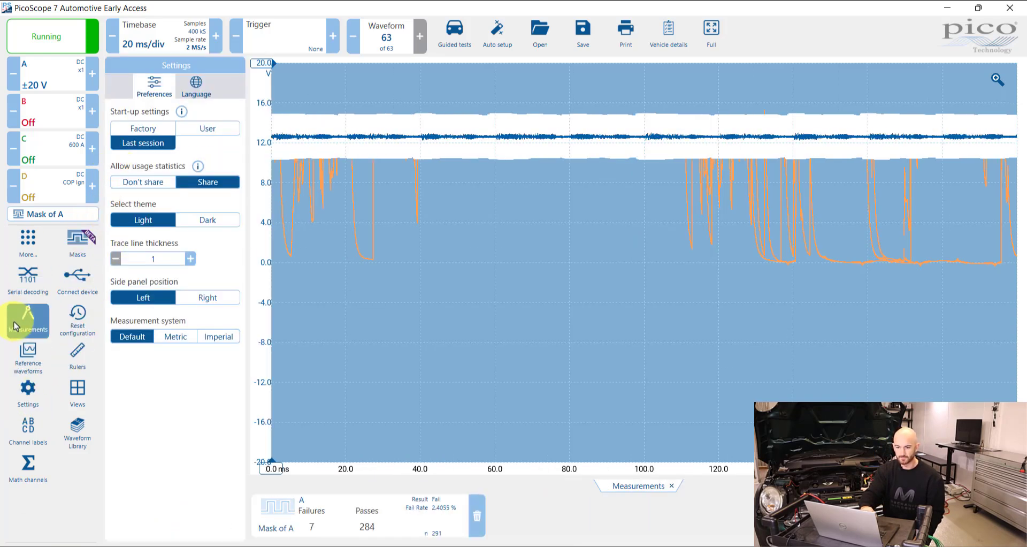
click(28, 241)
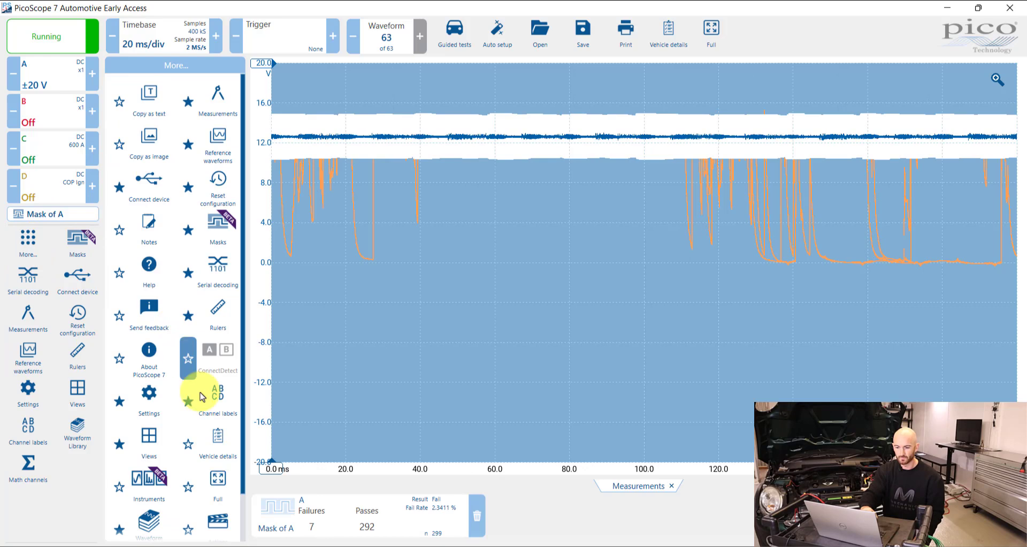
scroll(209, 440, down, 1)
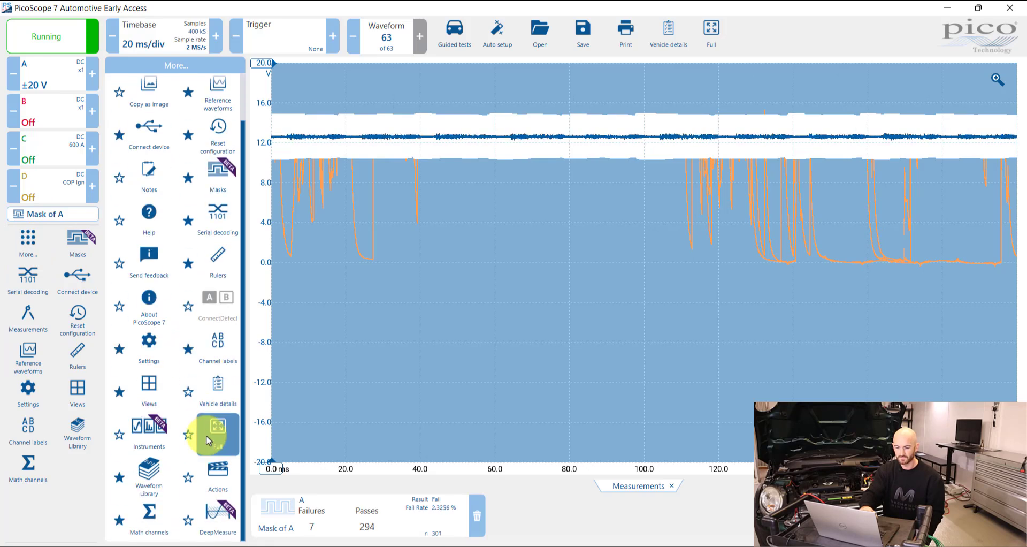
click(189, 479)
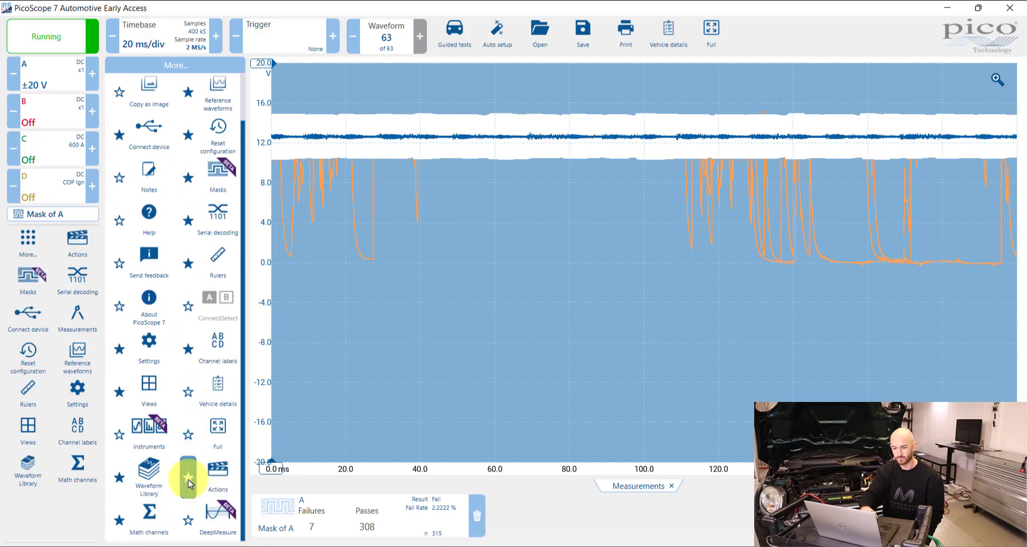
click(213, 483)
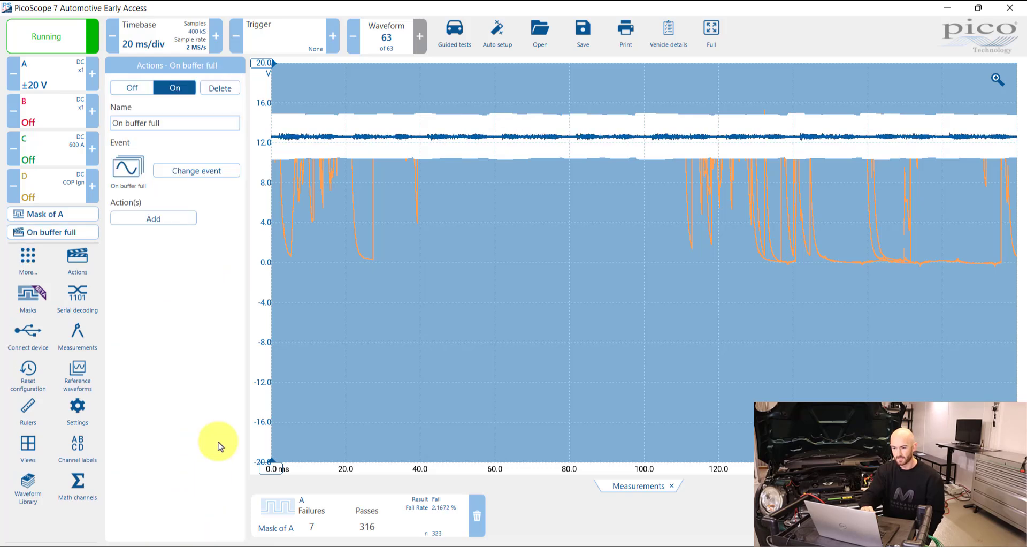
click(202, 178)
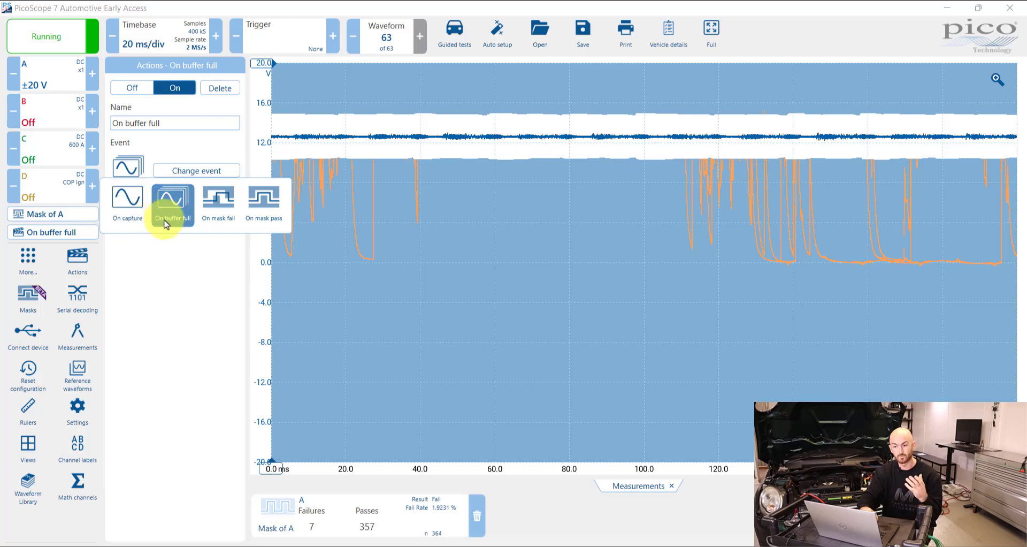
Step: Make the action trigger On mask fail and add a sound action to it
click(219, 210)
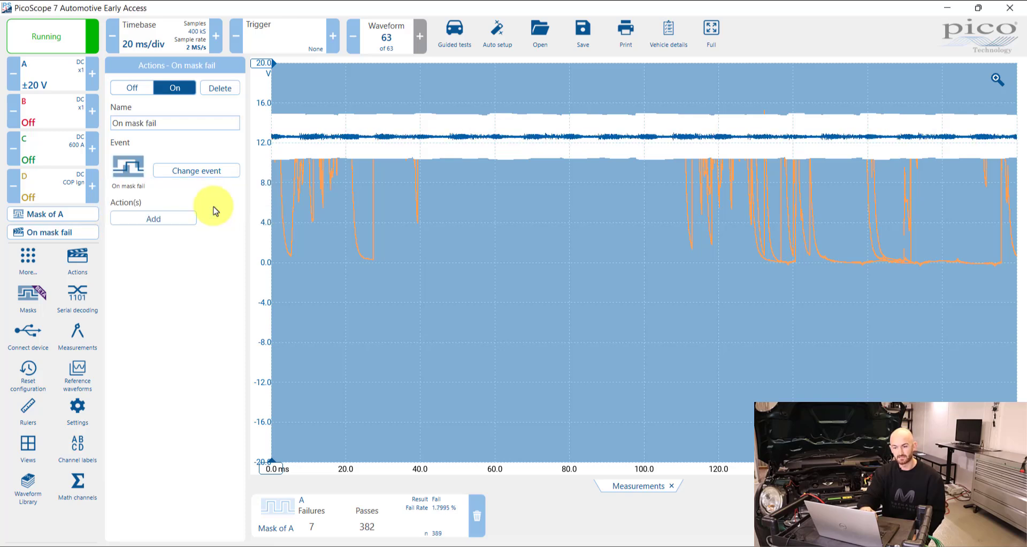
click(159, 223)
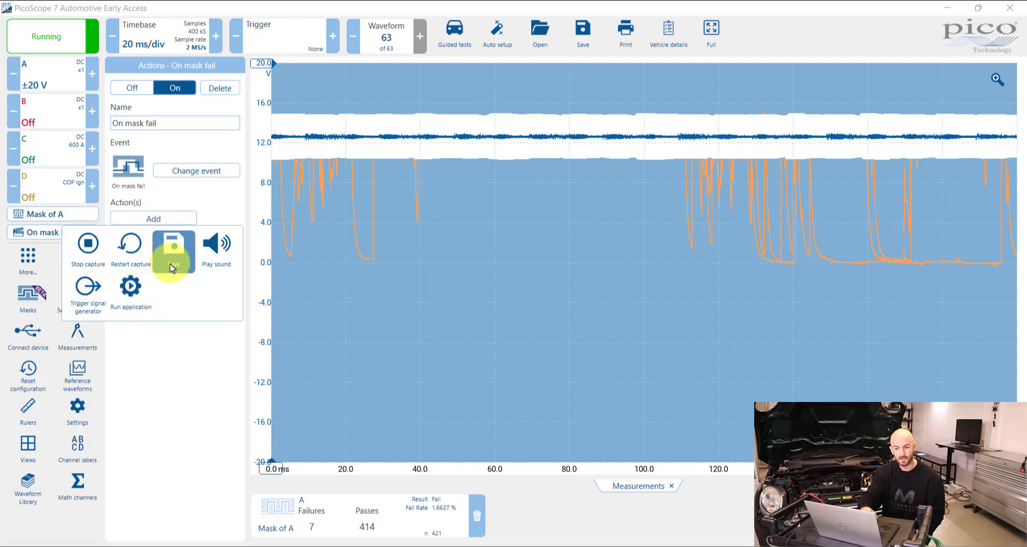
click(217, 248)
Step: Choose the Bell alert sound for the mask failure, replacing the briefly chosen Explosion
click(186, 244)
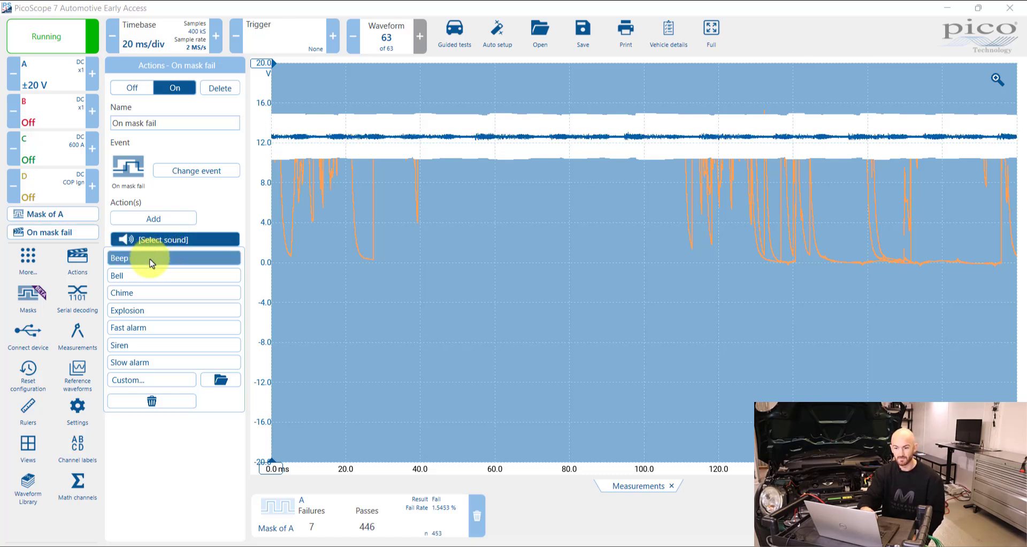
click(136, 312)
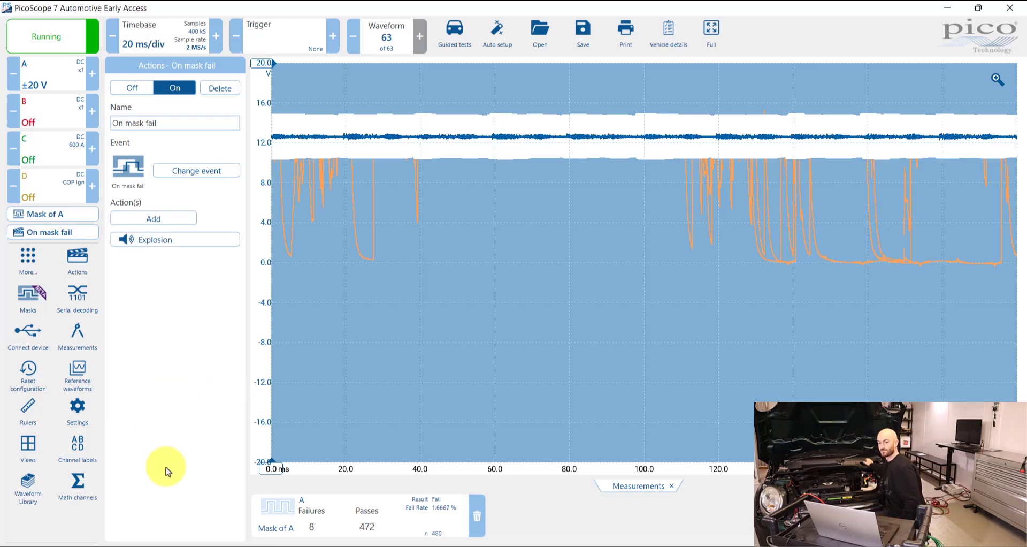
click(155, 245)
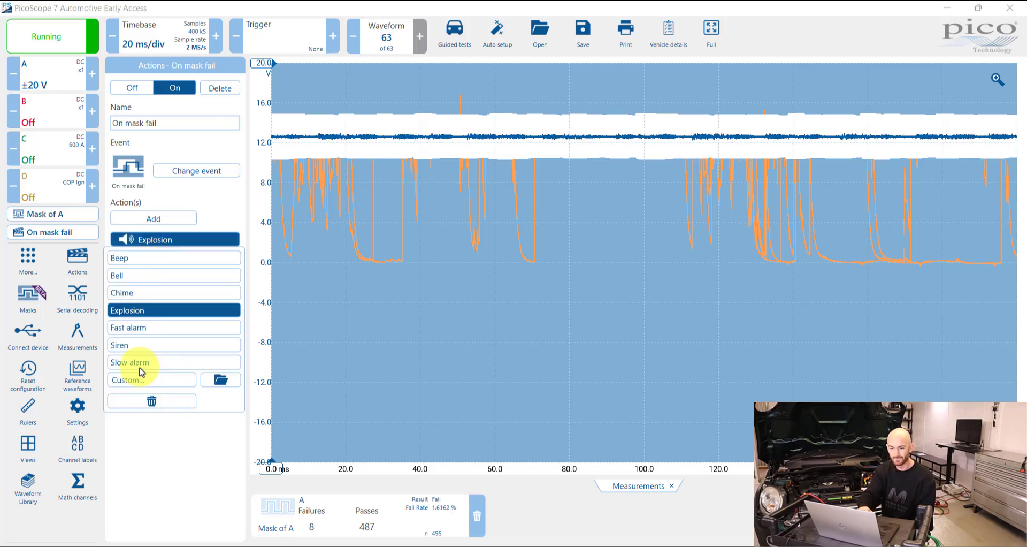
click(127, 279)
click(150, 463)
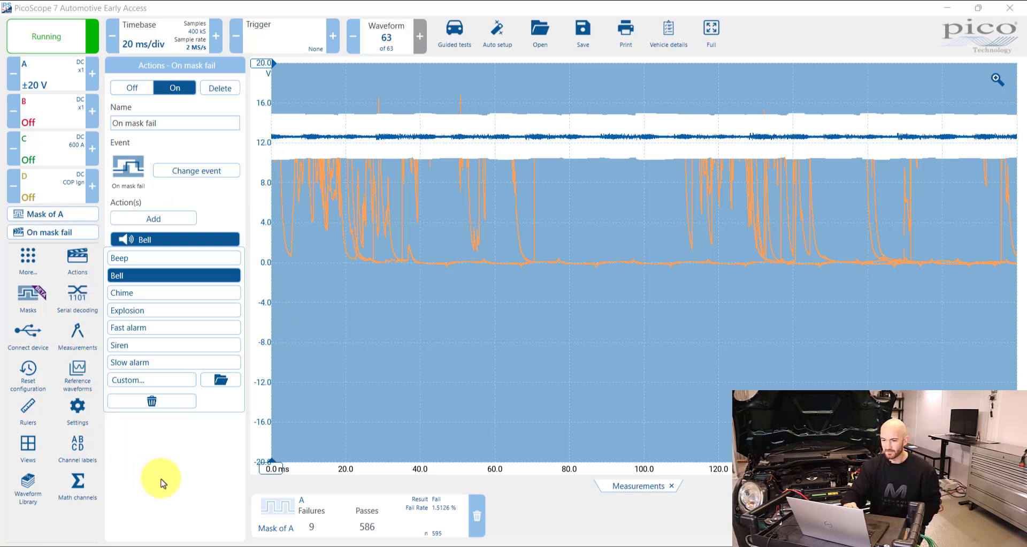
Step: Stop capture to browse the waveform buffers, then add a new On buffer full action
click(193, 199)
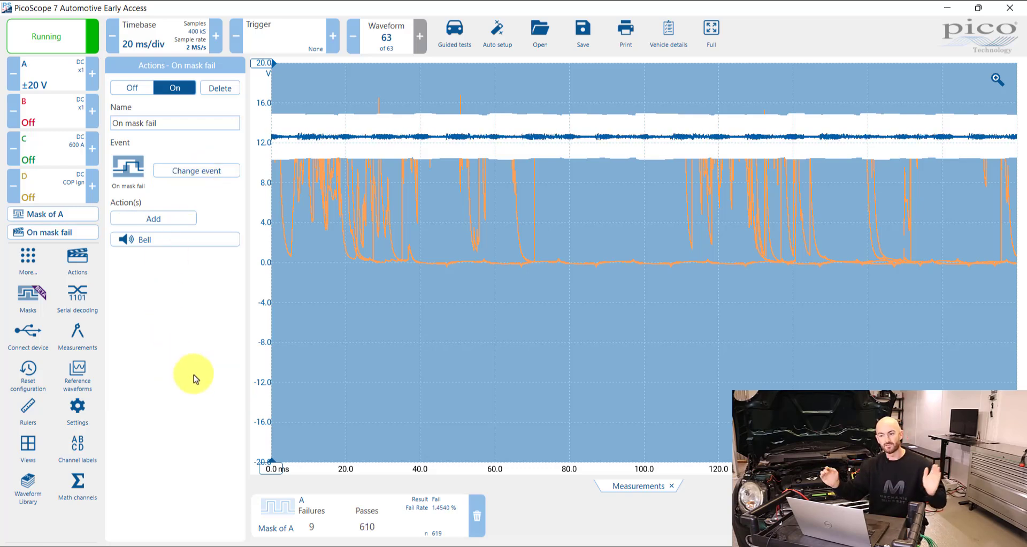
click(386, 39)
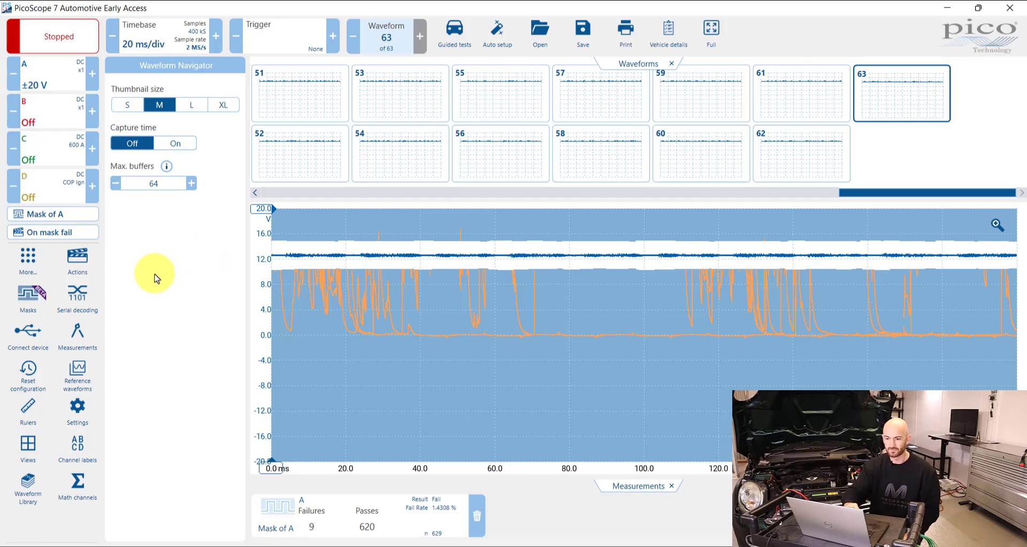
click(412, 419)
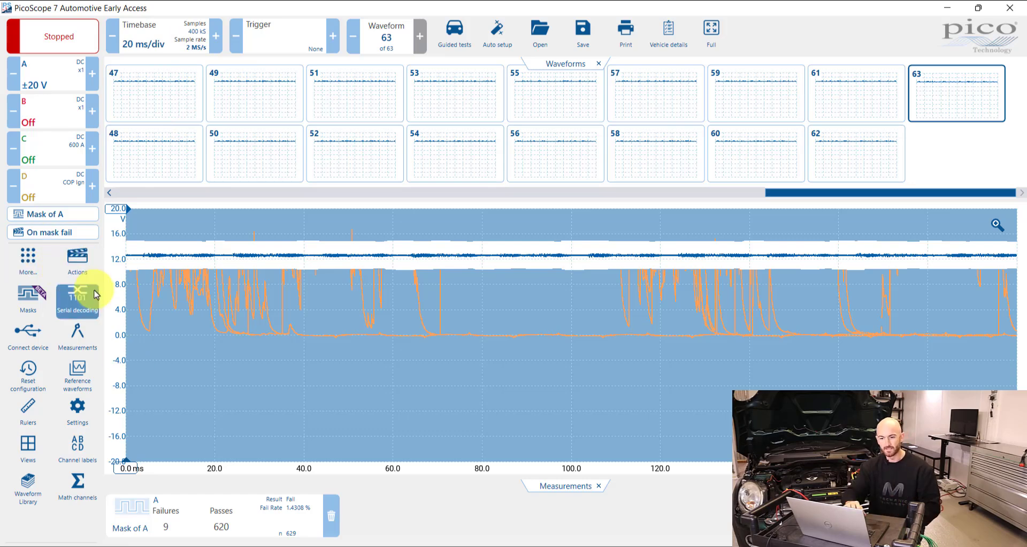
click(78, 262)
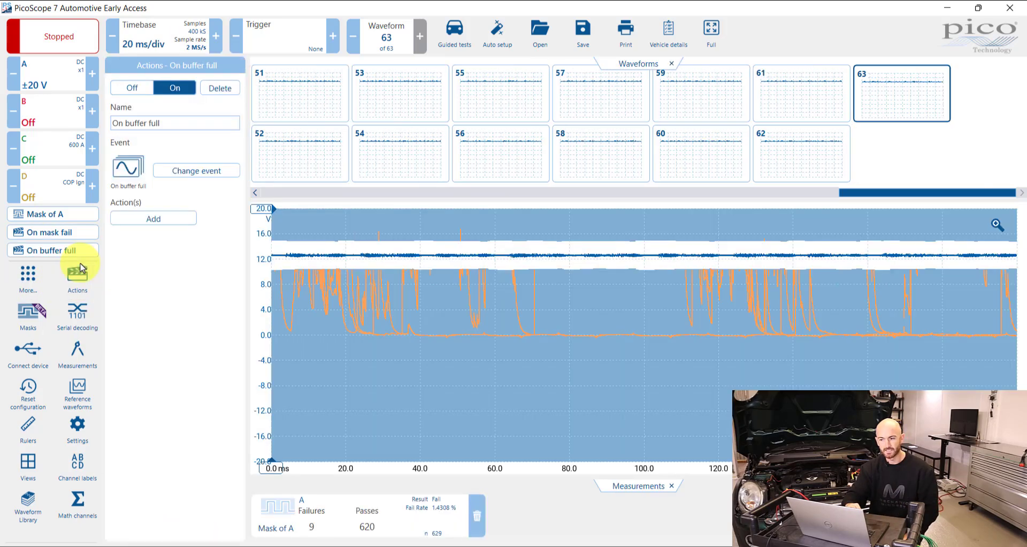
click(671, 63)
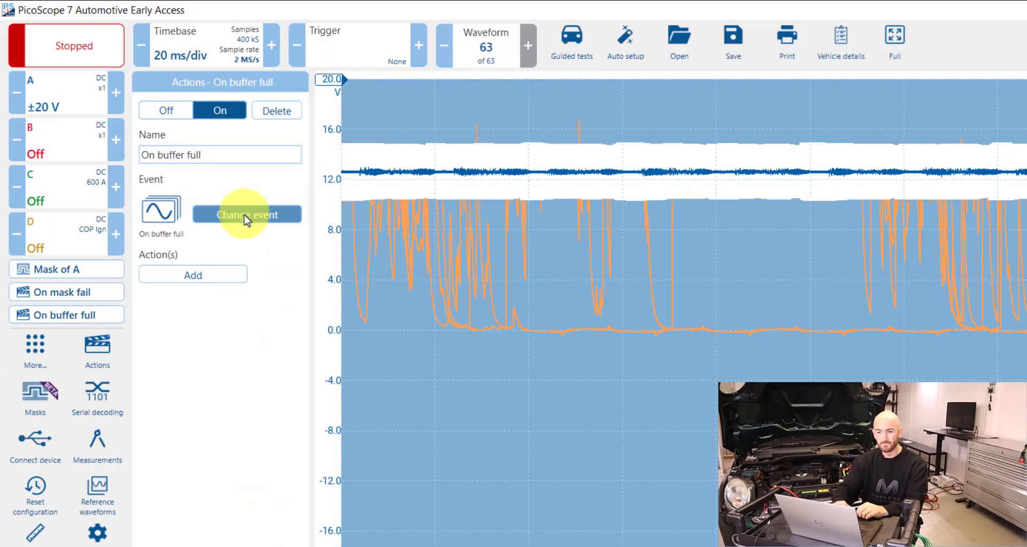
Step: Keep On buffer full as the triggering event and add a Stop capture action
click(247, 216)
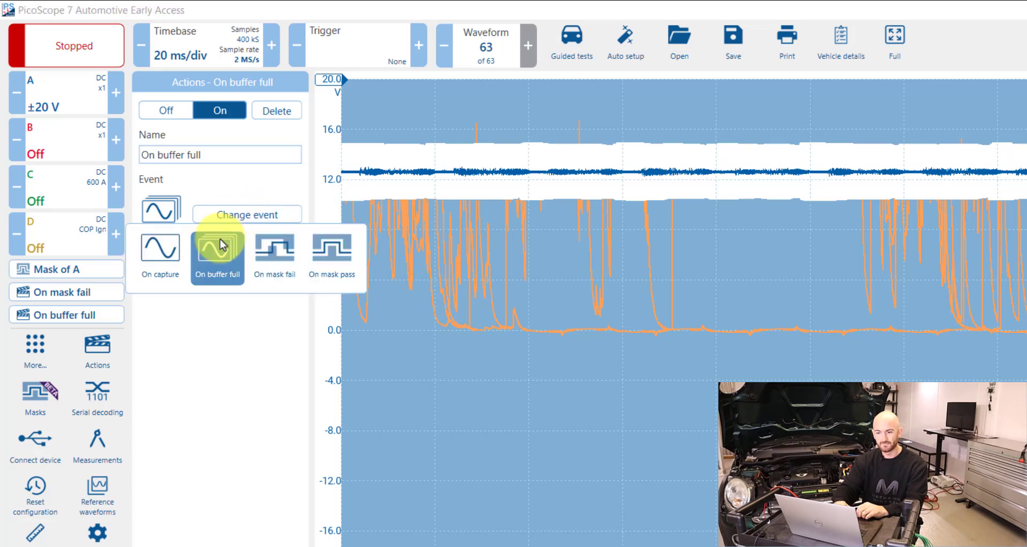
click(217, 264)
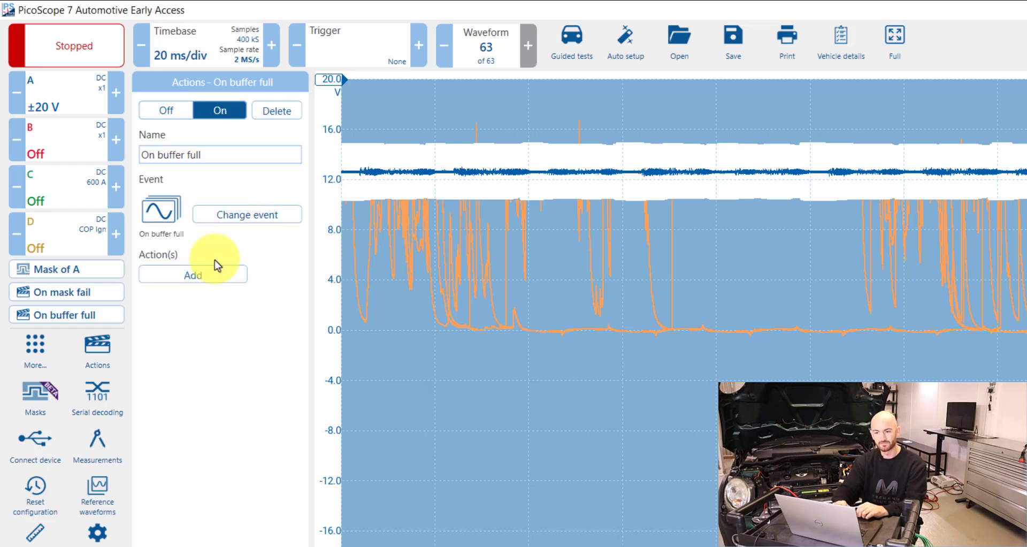
click(195, 277)
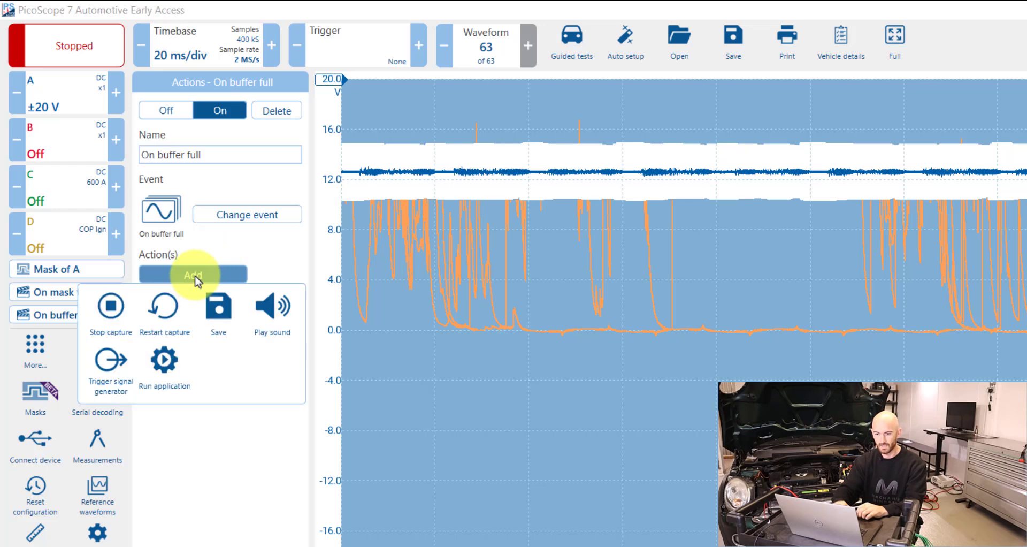
click(105, 314)
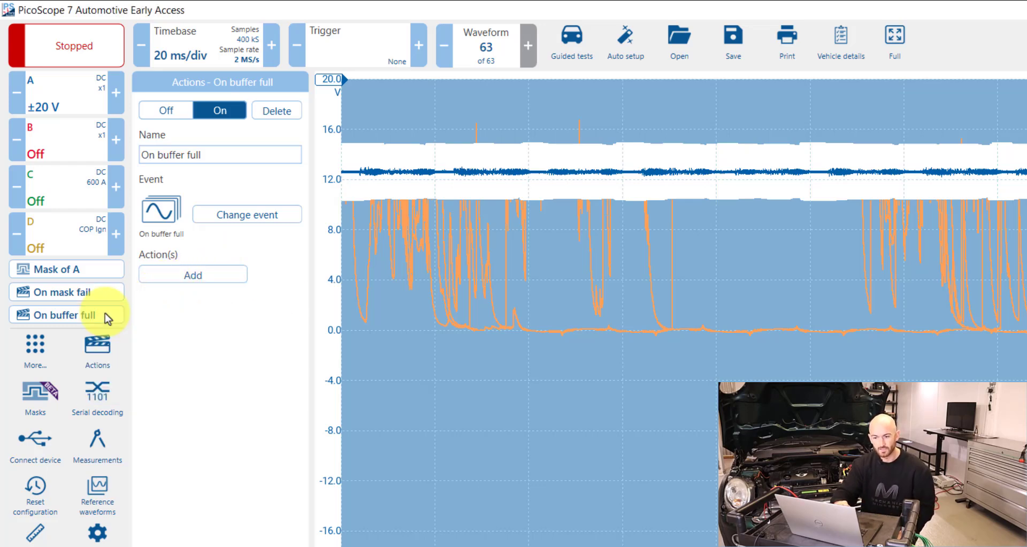
Step: Add a Save action that saves the waveforms as 20221021-0001.psdata, accepting the warning
click(191, 278)
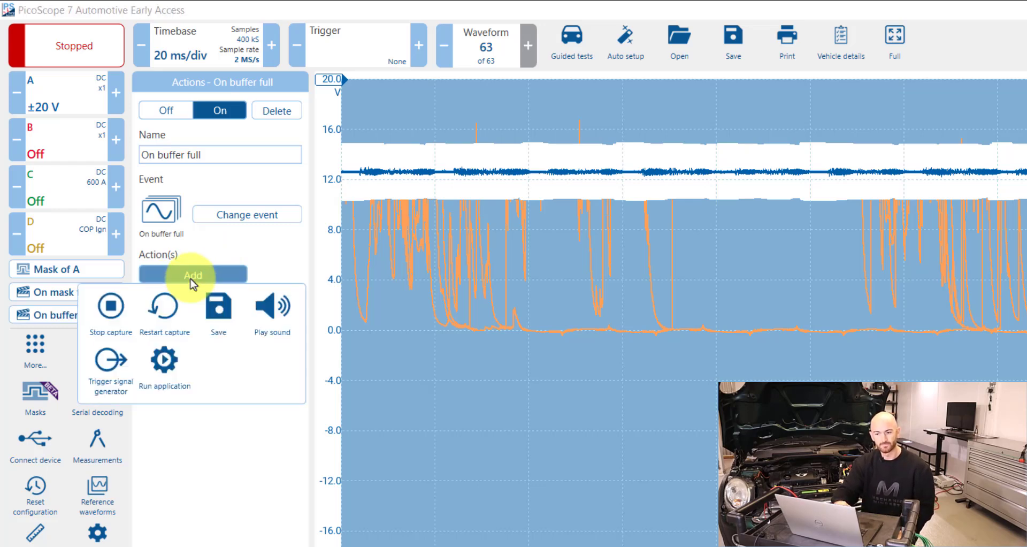
click(210, 325)
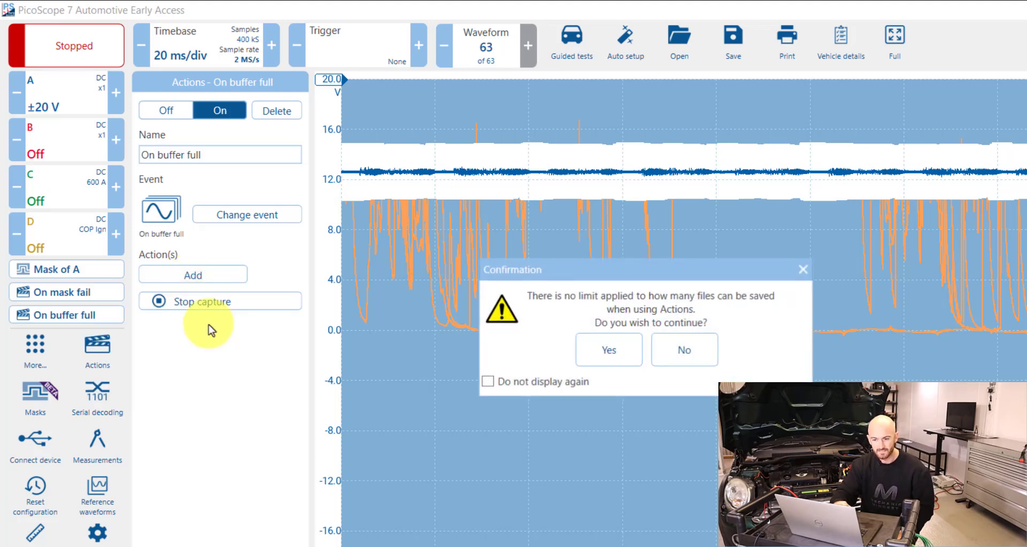
click(619, 351)
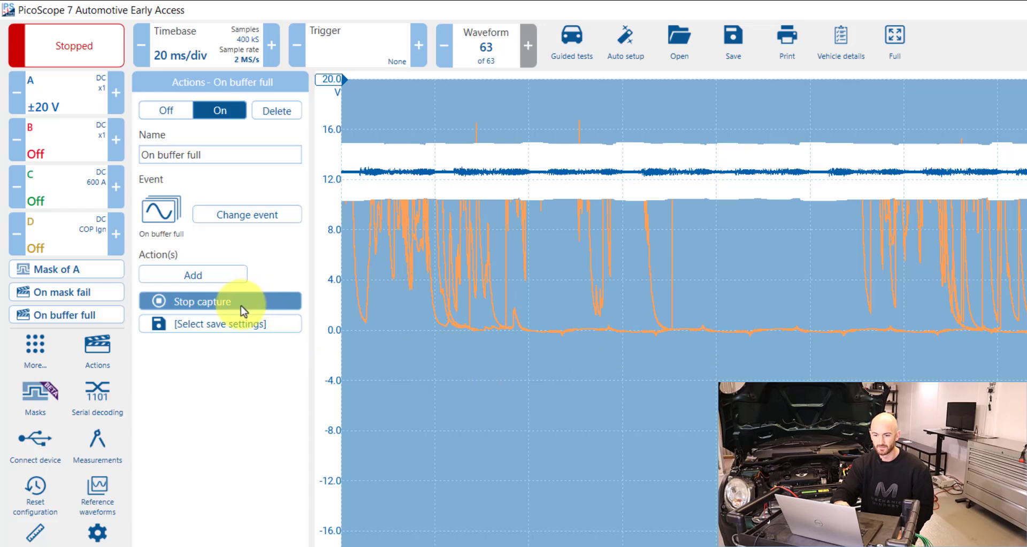
click(216, 325)
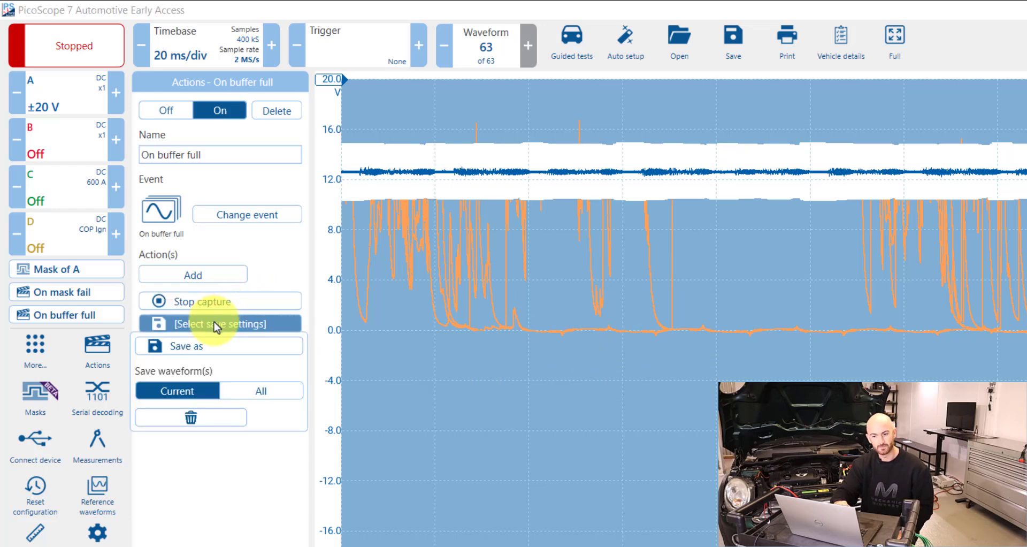
click(208, 347)
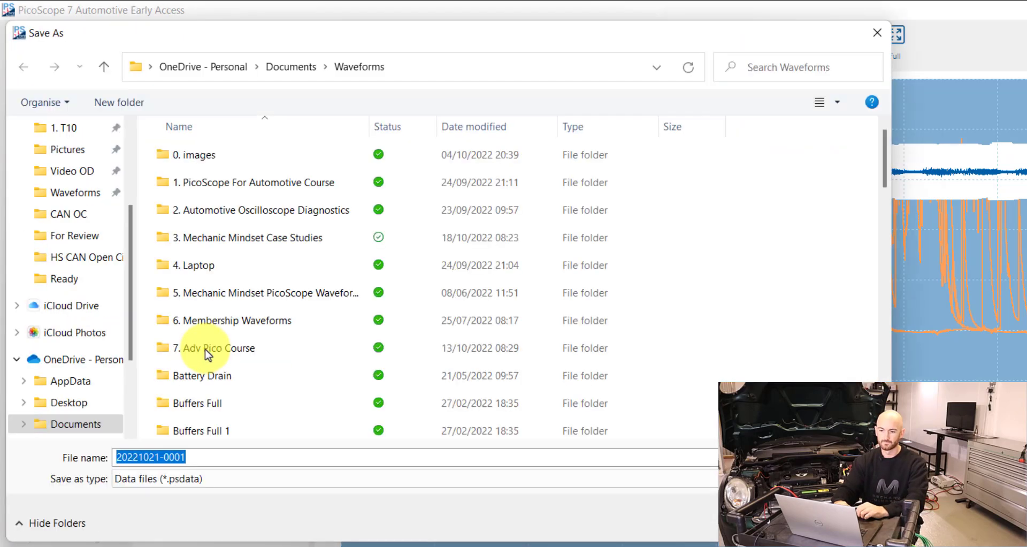
key(Return)
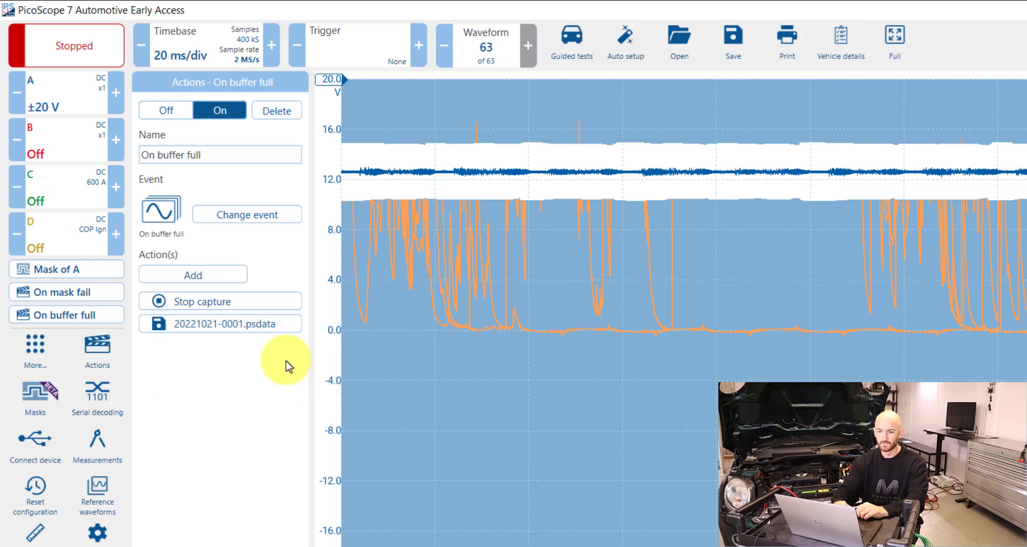
Step: Add Restart capture to the On buffer full action and resume live capture
click(190, 276)
click(172, 306)
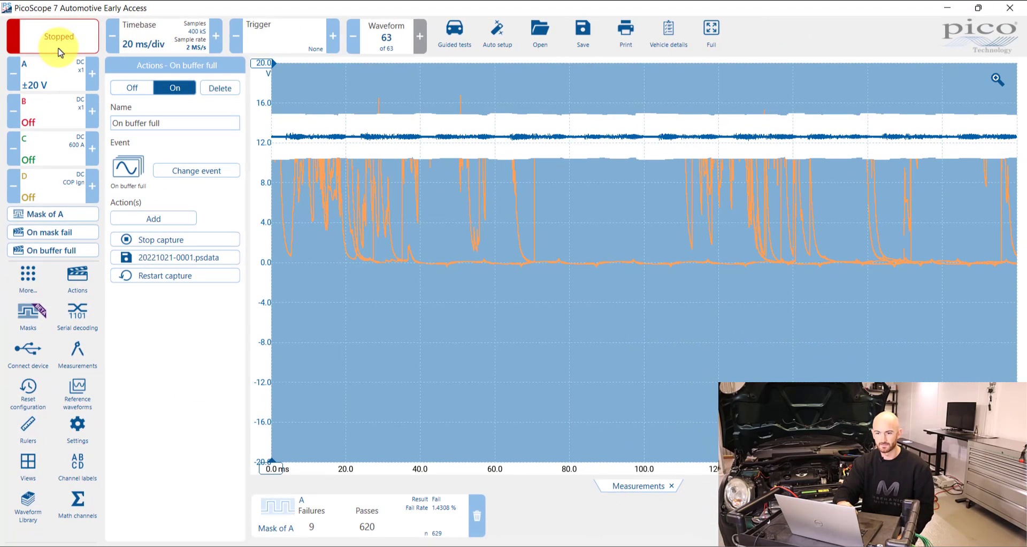
click(59, 48)
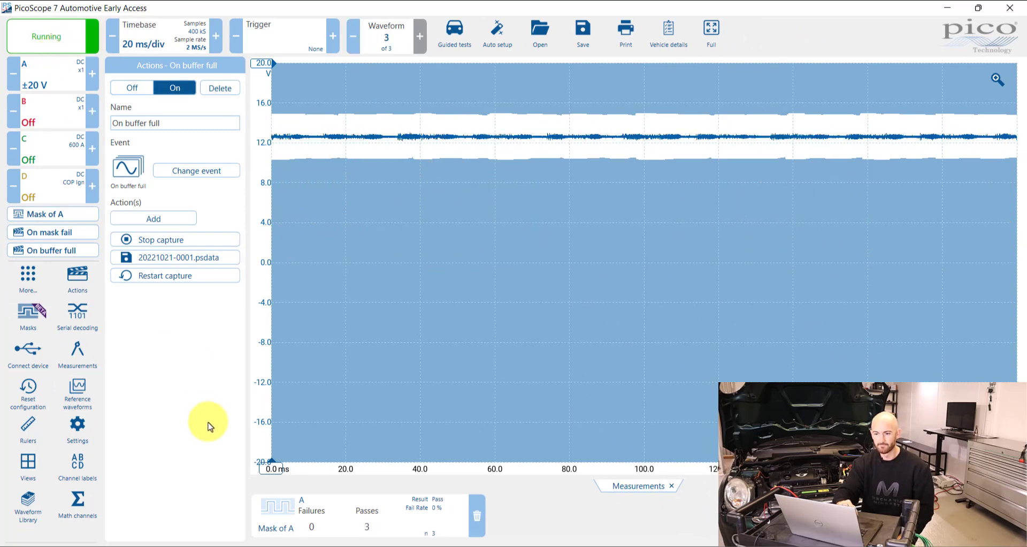